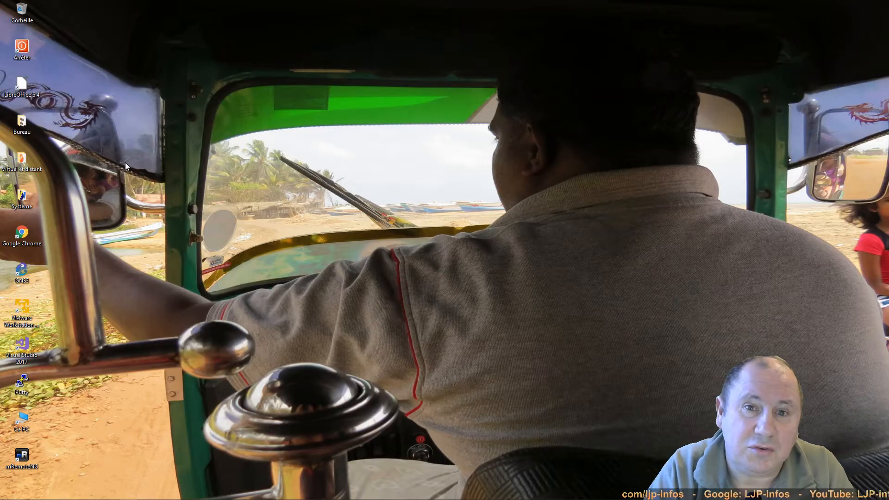
Start Google Chrome and open the bookmarked Google Cloud Platform console
{"action": "double_click", "coordinate": [29, 234]}
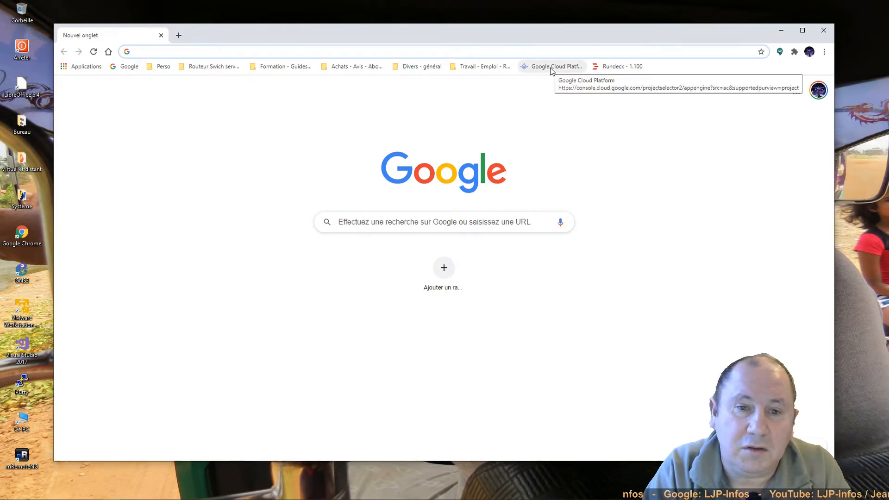
{"action": "left_click", "coordinate": [551, 69]}
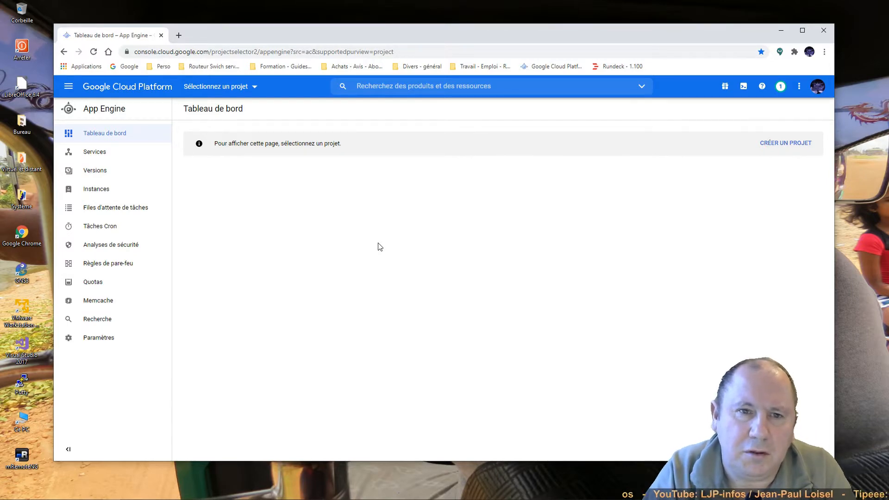
Look through the console's navigation list of services, including the API et services entries and the compute, storage and database sections
{"action": "left_click", "coordinate": [68, 88]}
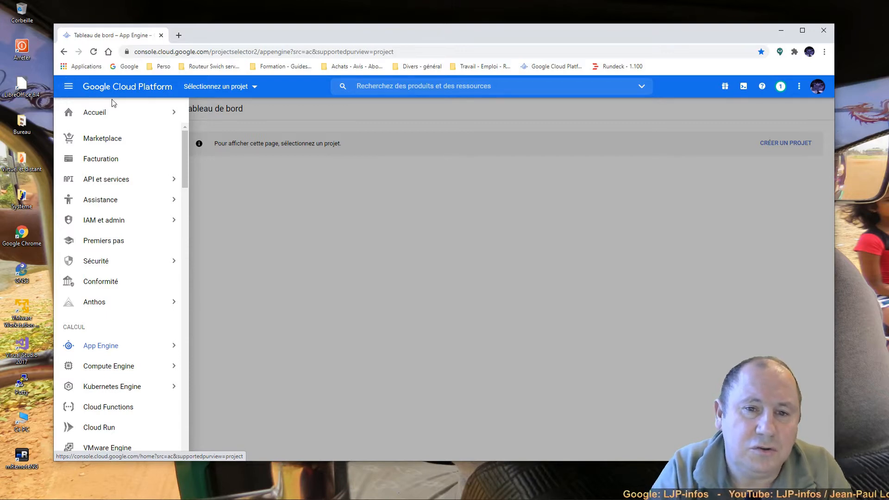
{"action": "mouse_move", "coordinate": [180, 185]}
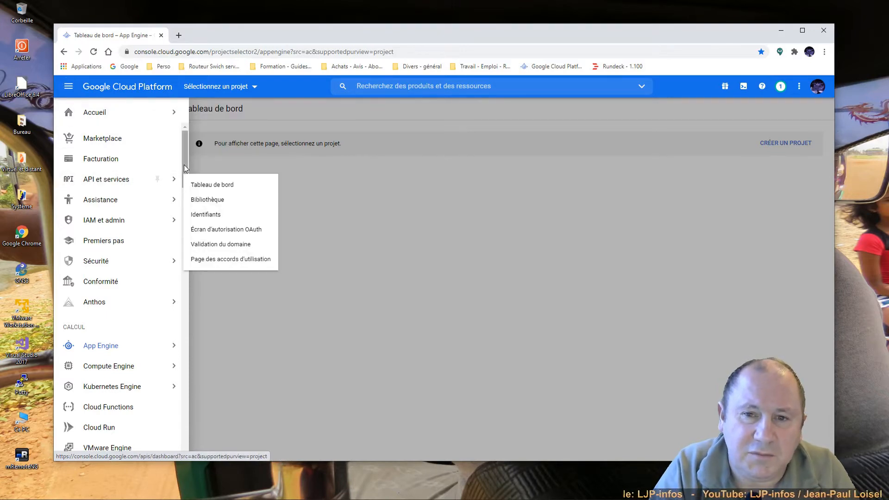
{"action": "left_click_drag", "start_coordinate": [184, 163], "coordinate": [185, 198]}
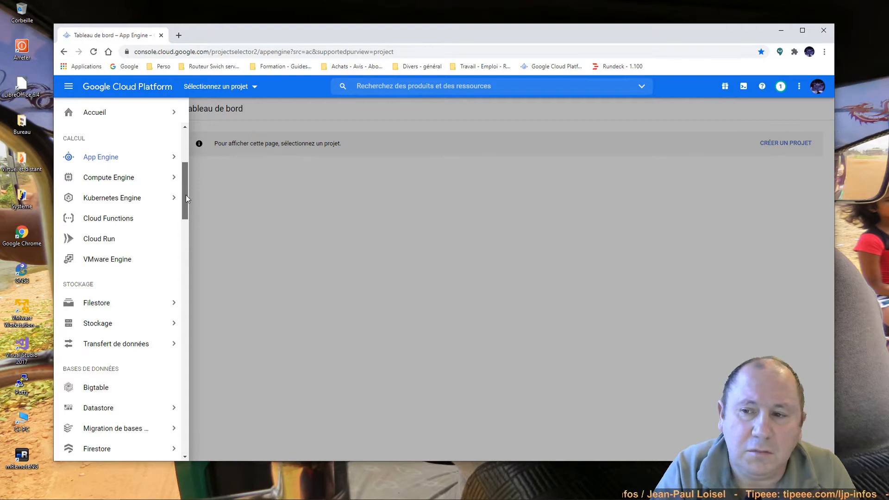
{"action": "left_click_drag", "start_coordinate": [186, 197], "coordinate": [193, 157]}
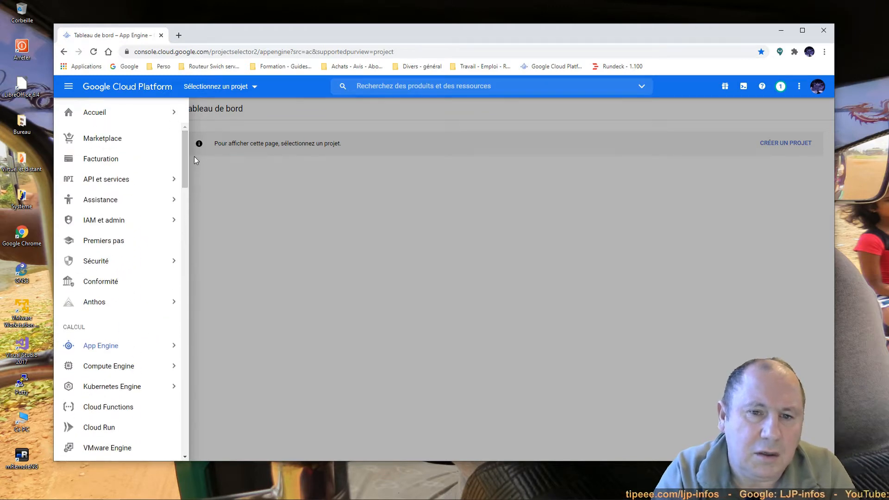
{"action": "left_click", "coordinate": [384, 222]}
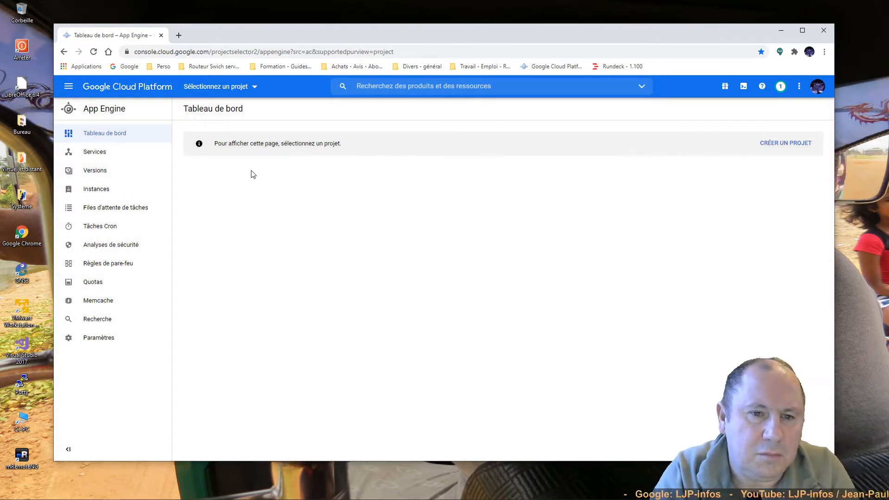
Open the Premiers pas page and examine its main products and useful links
{"action": "left_click", "coordinate": [68, 92]}
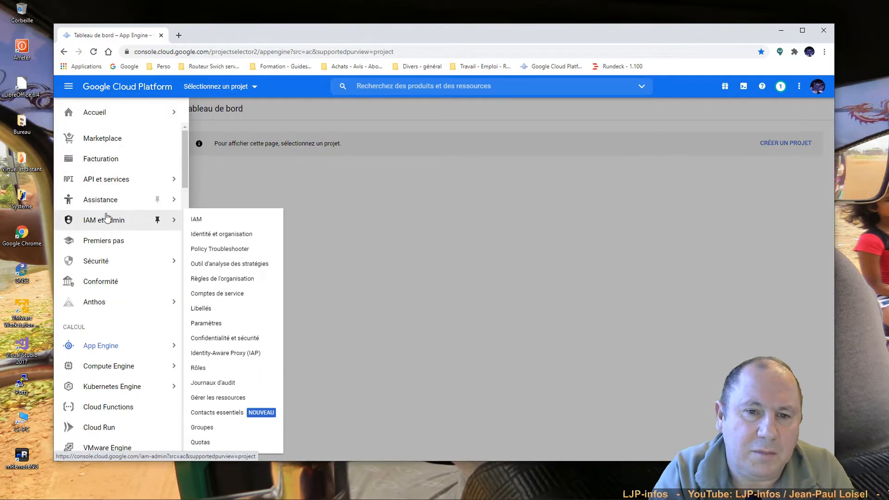
{"action": "left_click", "coordinate": [116, 245]}
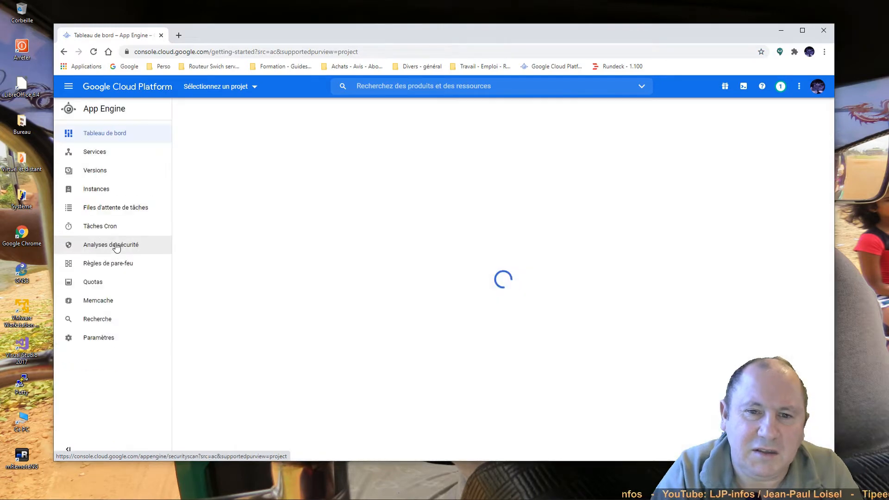
{"action": "scroll", "coordinate": [419, 287], "scroll_direction": "down", "scroll_amount": 1}
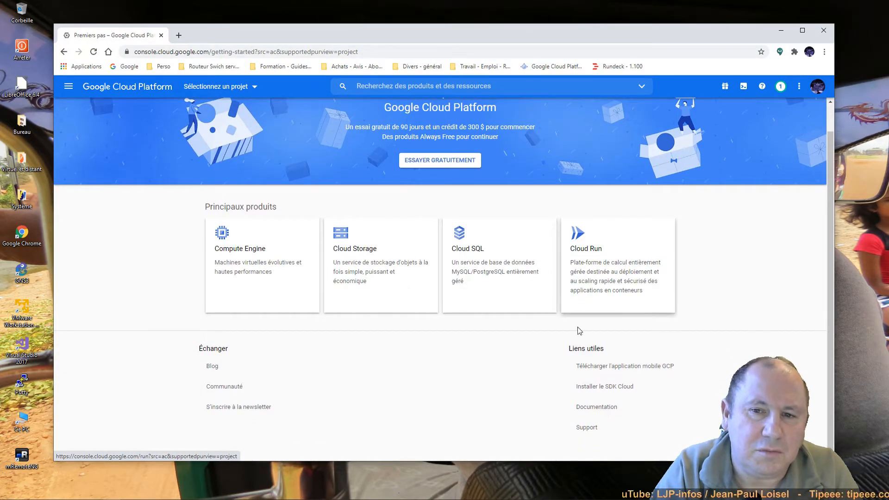
View the Google Cloud blog and the mobile app page linked from Premiers pas, closing each after reading
{"action": "left_click", "coordinate": [222, 369]}
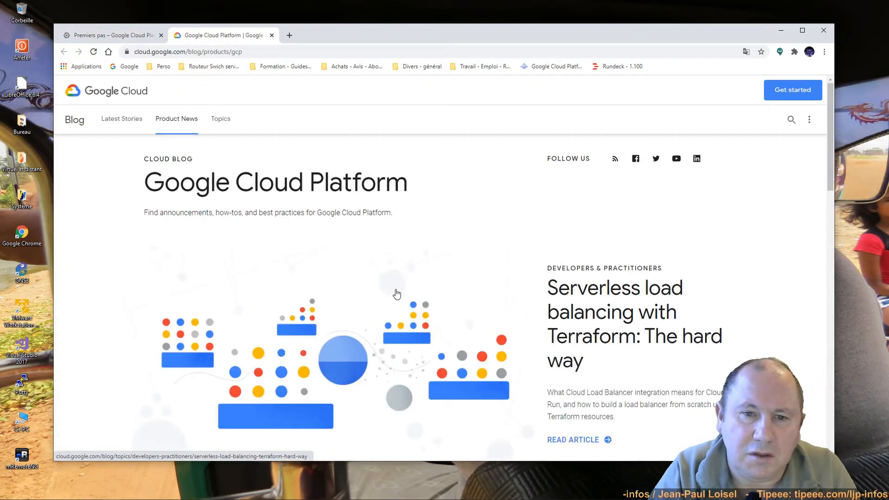
{"action": "scroll", "coordinate": [396, 295], "scroll_direction": "down", "scroll_amount": 5}
{"action": "scroll", "coordinate": [396, 295], "scroll_direction": "down", "scroll_amount": 9}
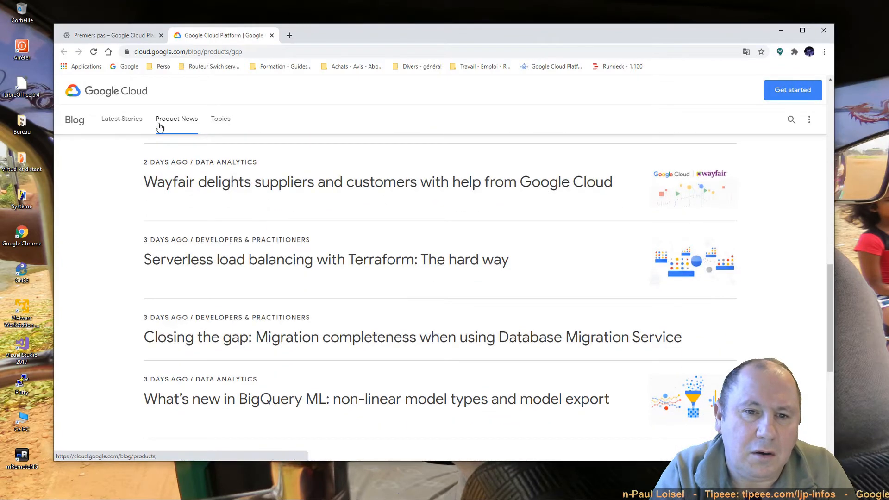
{"action": "left_click", "coordinate": [272, 36]}
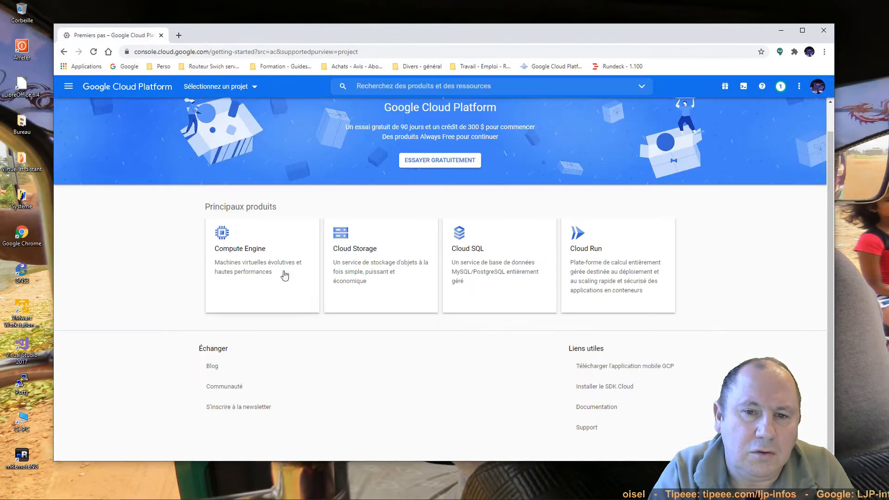
{"action": "left_click", "coordinate": [608, 374]}
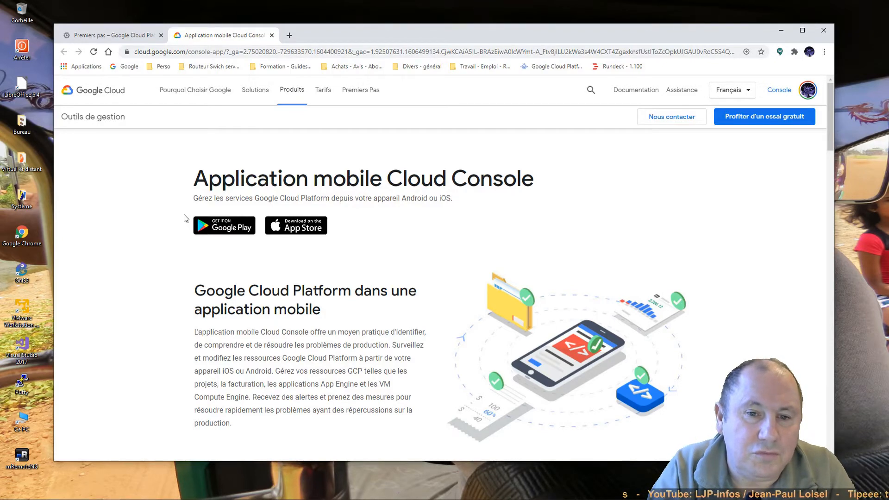
{"action": "left_click", "coordinate": [272, 35]}
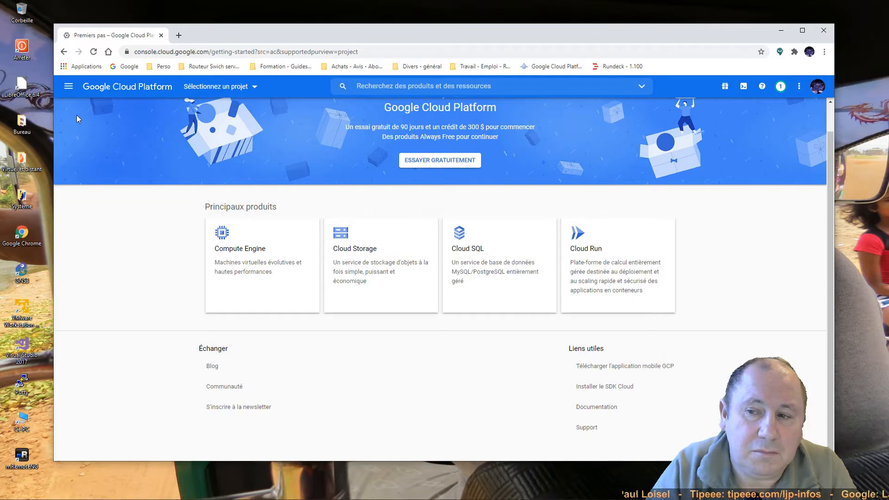
Go to the Accueil dashboard, preview its new project form and return to the dashboard
{"action": "left_click", "coordinate": [69, 87]}
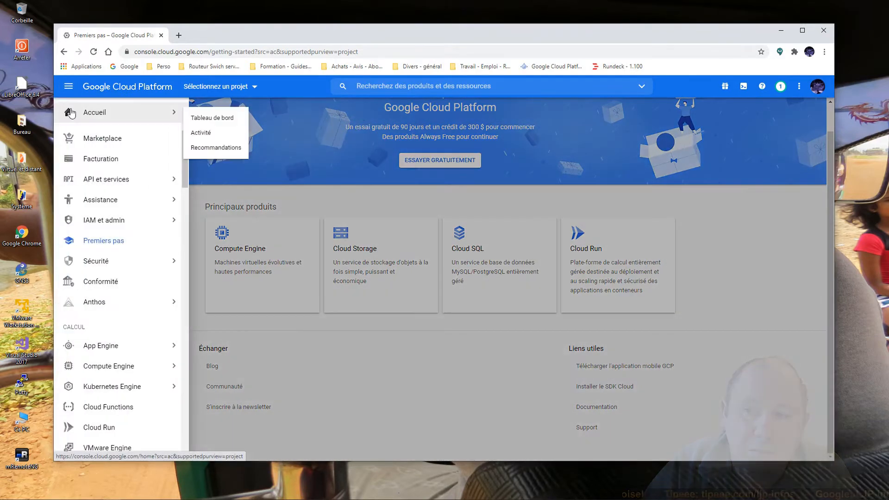
{"action": "left_click", "coordinate": [70, 113]}
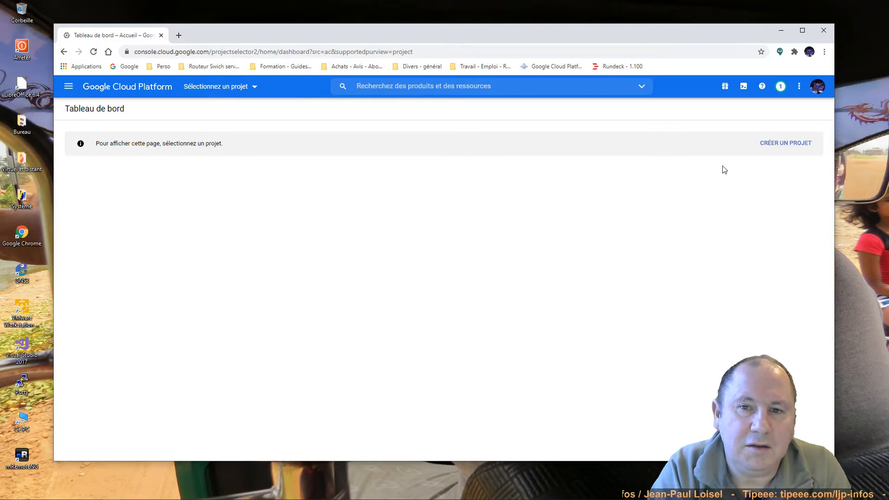
{"action": "left_click", "coordinate": [785, 146]}
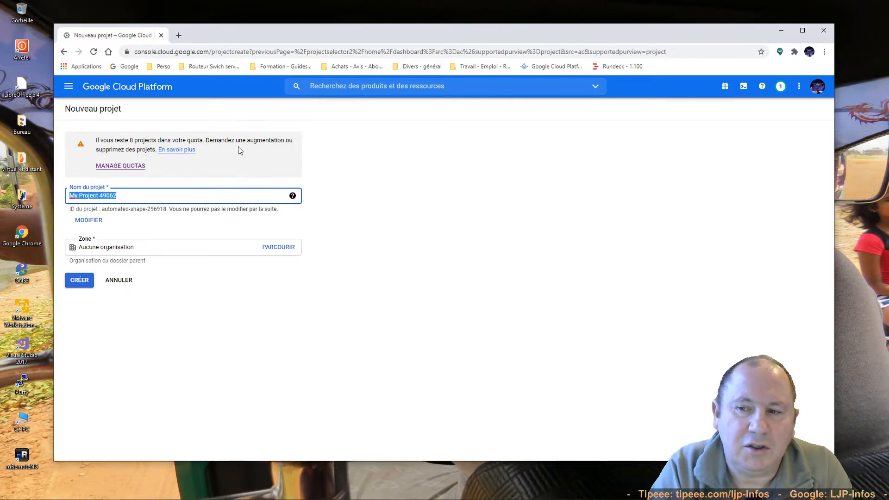
{"action": "left_click", "coordinate": [64, 52]}
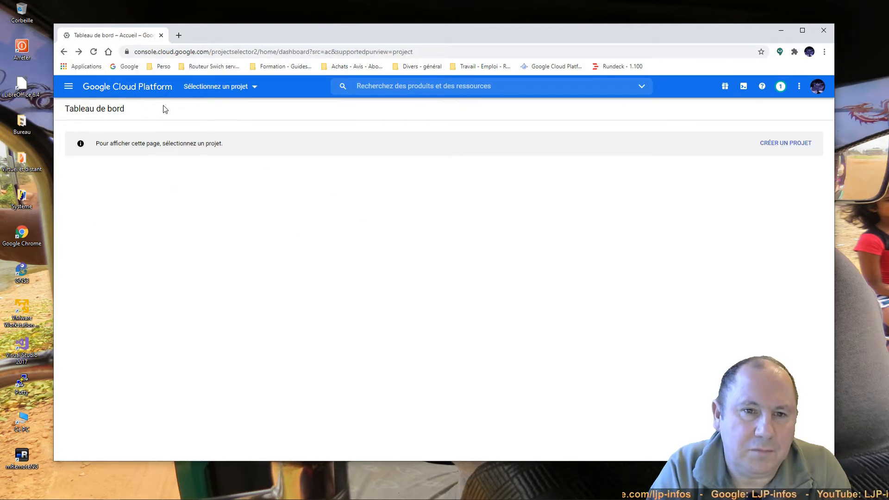
Check the recent projects in the project selector
{"action": "left_click", "coordinate": [206, 93]}
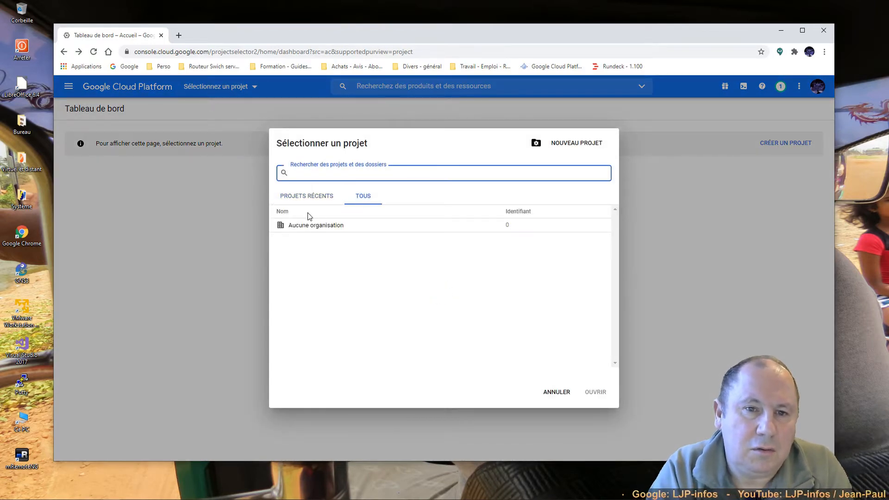
{"action": "left_click", "coordinate": [314, 199]}
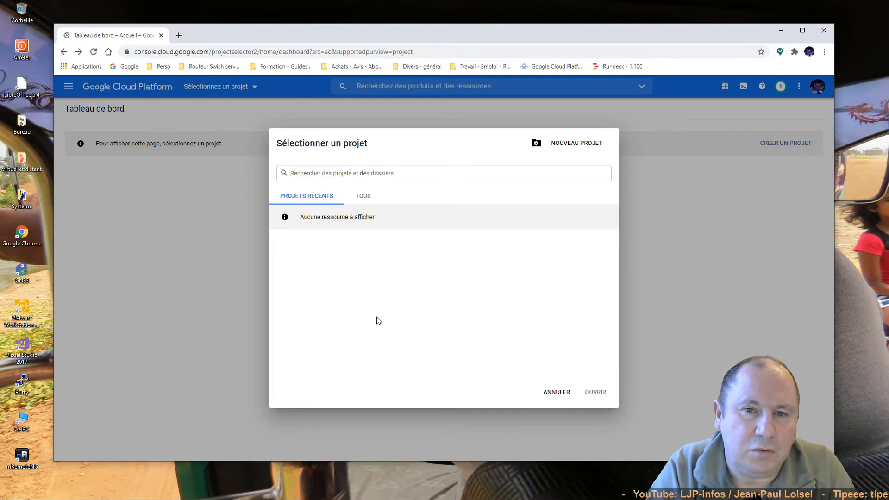
Create a new project named My Project and dismiss the notifications
{"action": "left_click", "coordinate": [572, 151]}
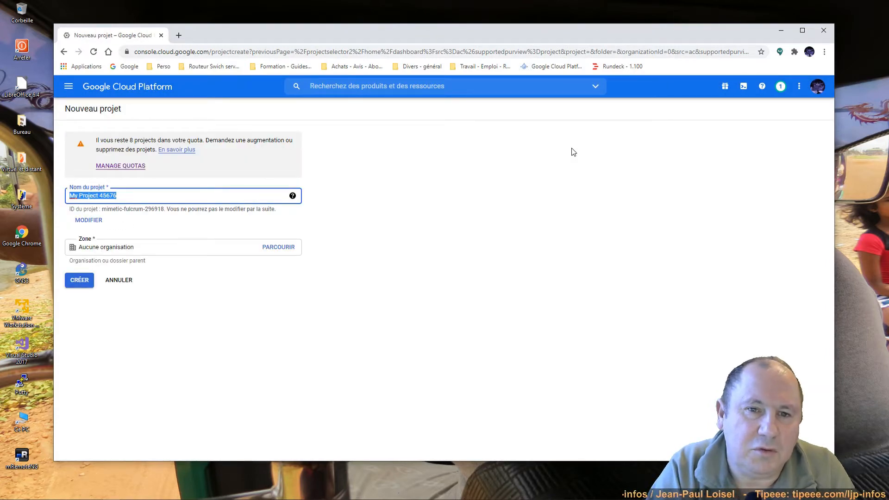
{"action": "left_click", "coordinate": [126, 198]}
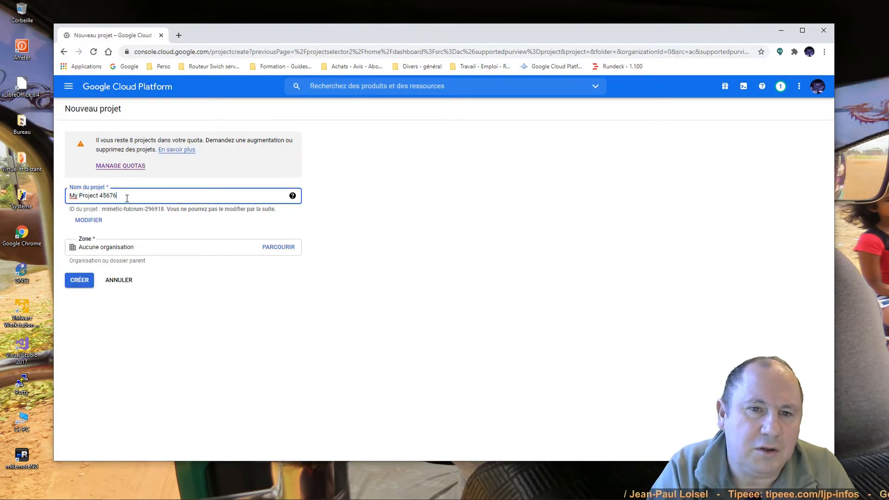
{"action": "key", "text": "BackSpace"}
{"action": "key", "text": "BackSpace"}
{"action": "key", "text": "BackSpace"}
{"action": "key", "text": "BackSpace"}
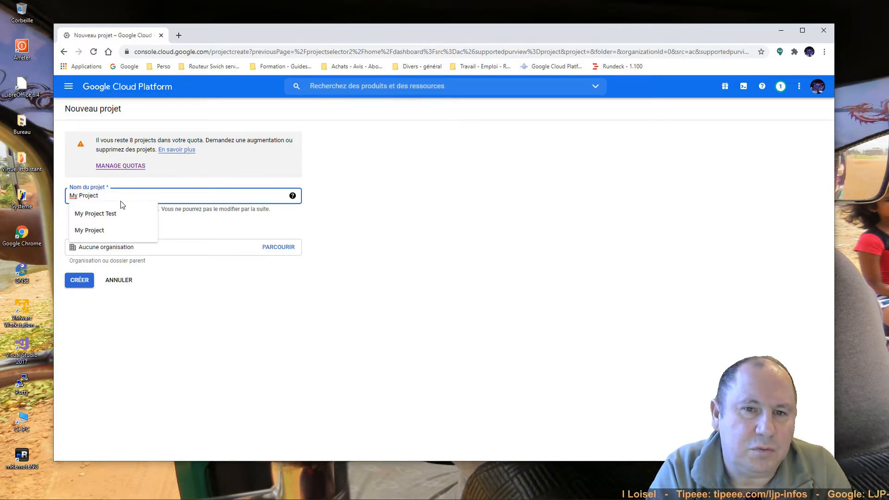
{"action": "left_click", "coordinate": [225, 336]}
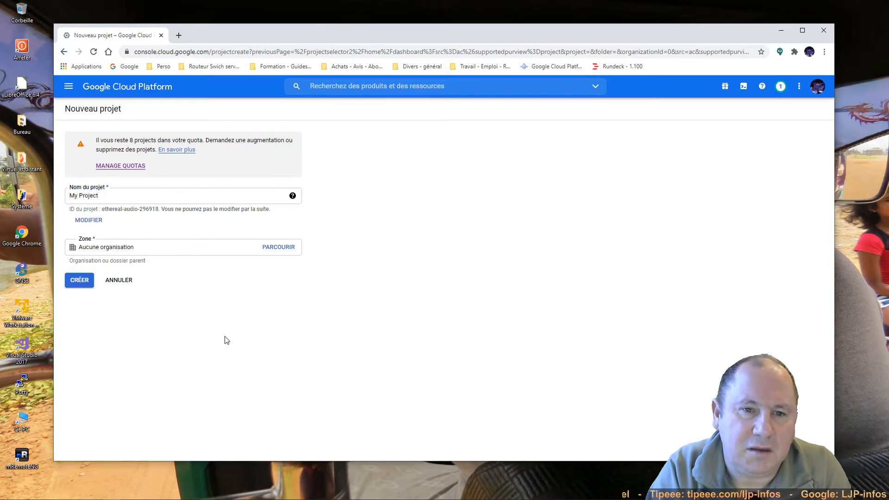
{"action": "left_click", "coordinate": [79, 280]}
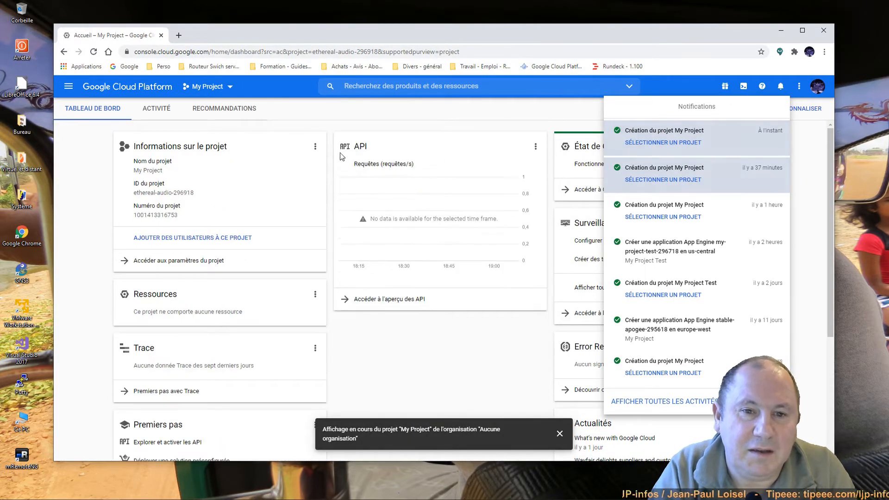
{"action": "left_click", "coordinate": [604, 125]}
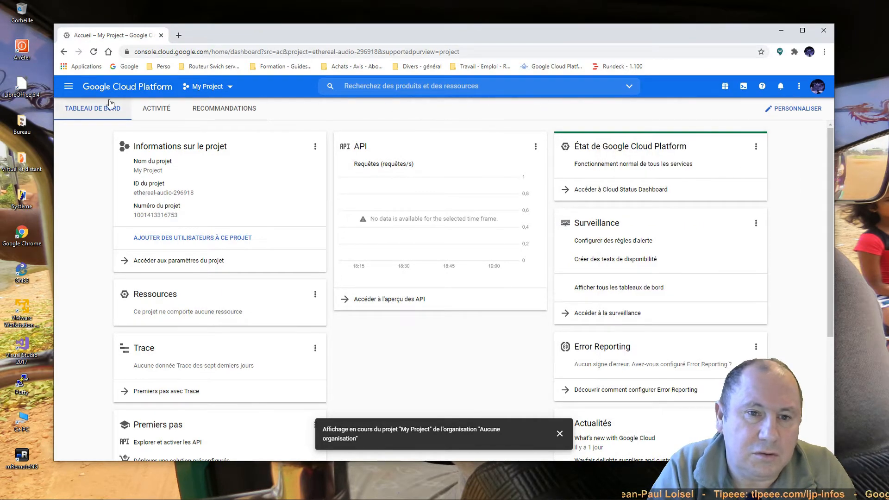
View the API et services dashboard and the Conformité page for My Project
{"action": "left_click", "coordinate": [68, 86]}
{"action": "mouse_move", "coordinate": [89, 187]}
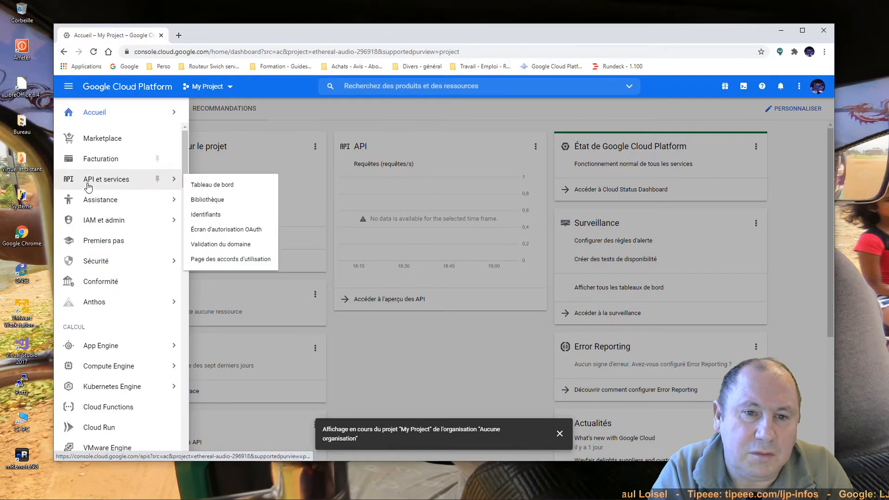
{"action": "left_click", "coordinate": [211, 184]}
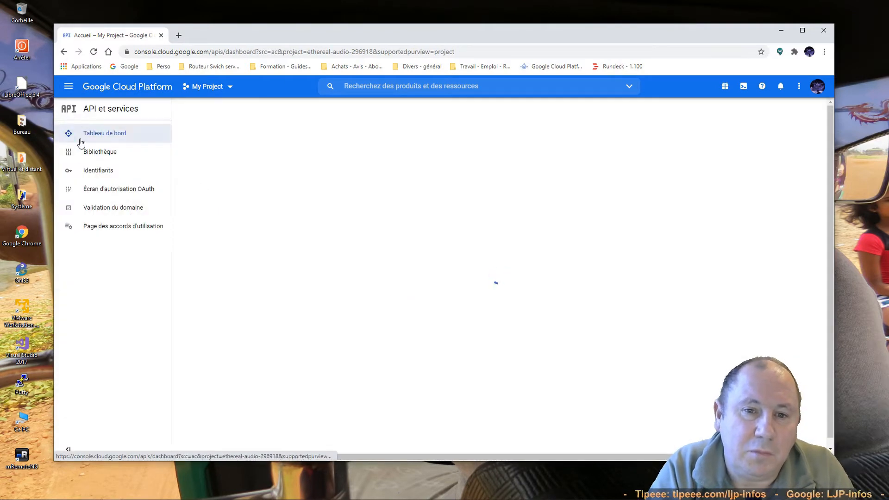
{"action": "left_click", "coordinate": [69, 86]}
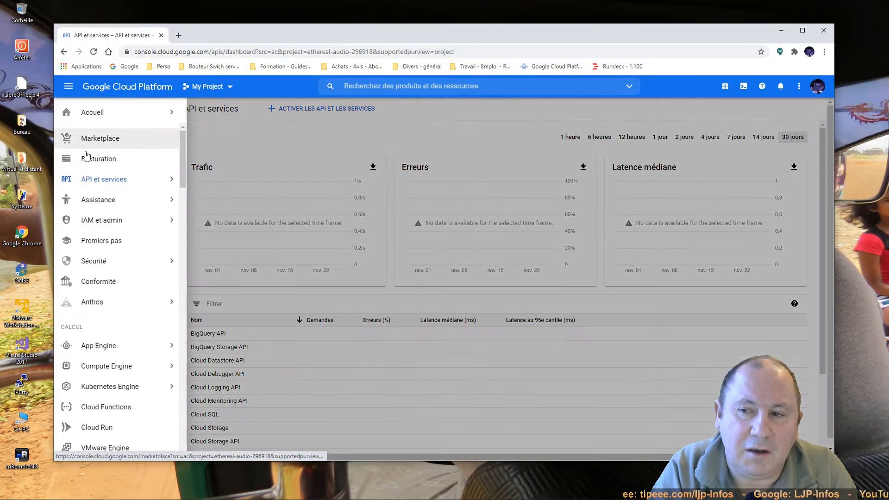
{"action": "left_click", "coordinate": [89, 286]}
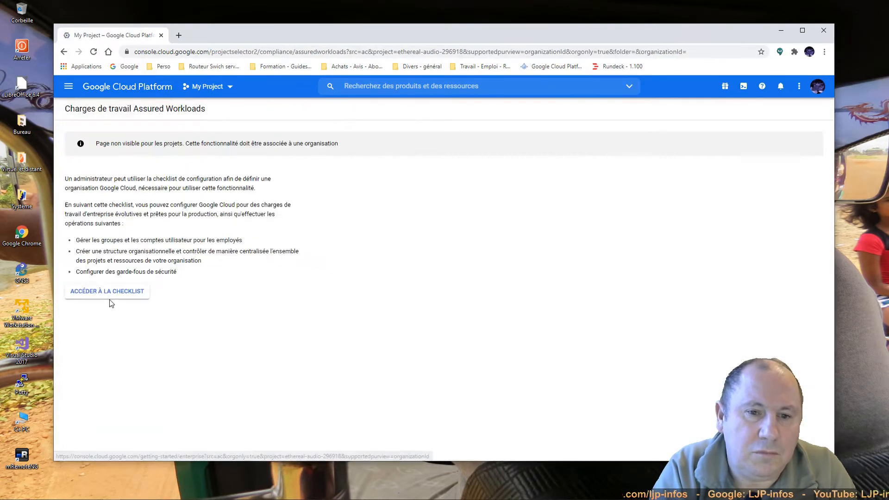
Look through the service categories available to My Project, including storage, databases and networking
{"action": "left_click", "coordinate": [68, 86]}
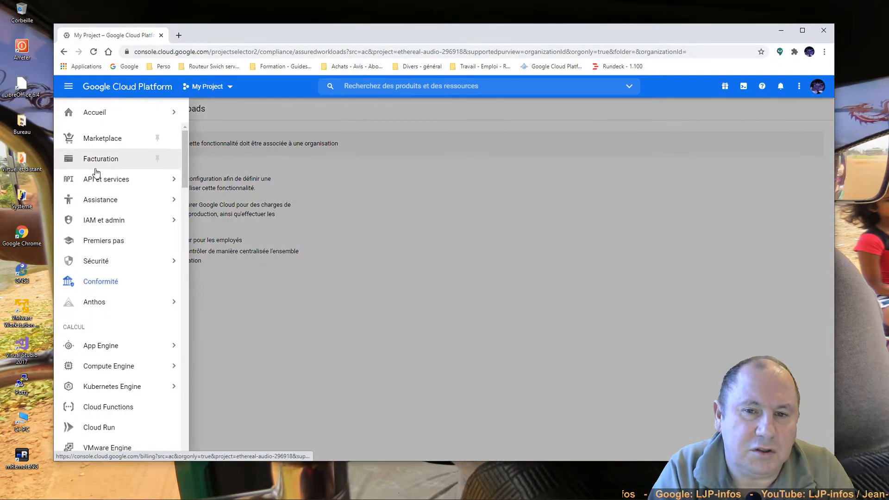
{"action": "scroll", "coordinate": [108, 312], "scroll_direction": "down", "scroll_amount": 7}
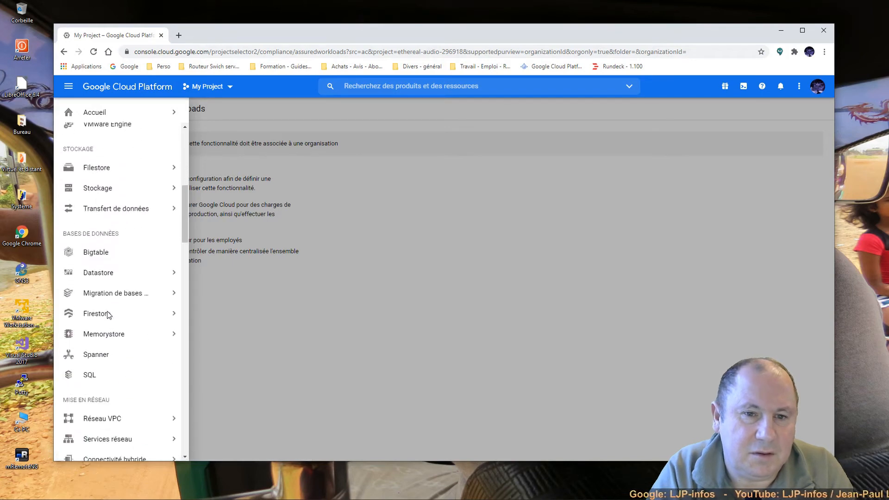
{"action": "scroll", "coordinate": [108, 312], "scroll_direction": "down", "scroll_amount": 5}
{"action": "scroll", "coordinate": [108, 311], "scroll_direction": "up", "scroll_amount": 4}
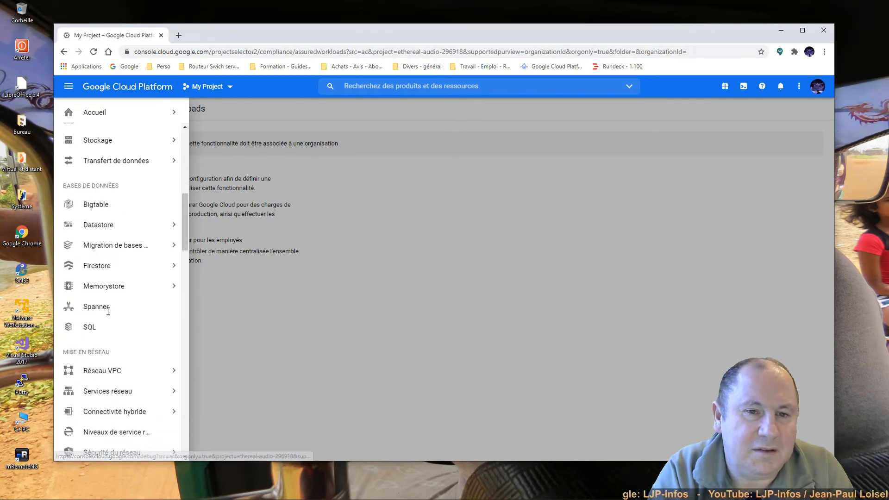
{"action": "scroll", "coordinate": [107, 311], "scroll_direction": "up", "scroll_amount": 8}
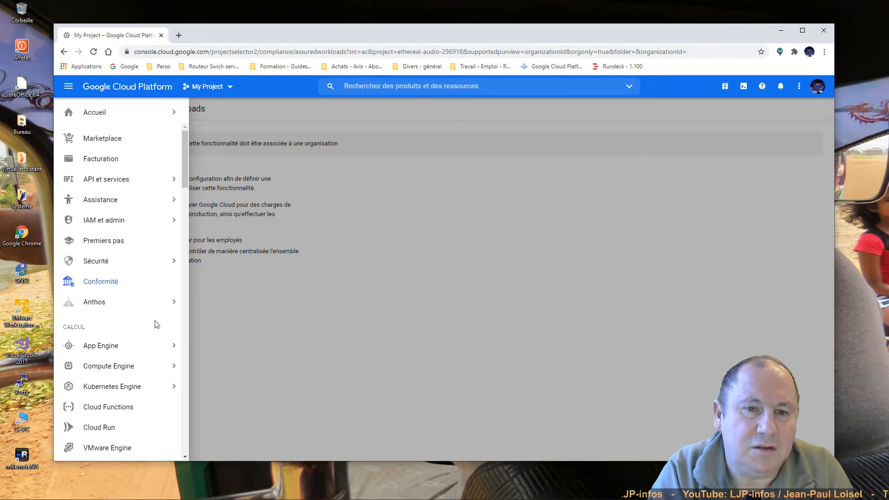
Select My Project in the project selector and view its Accueil dashboard
{"action": "left_click", "coordinate": [304, 326]}
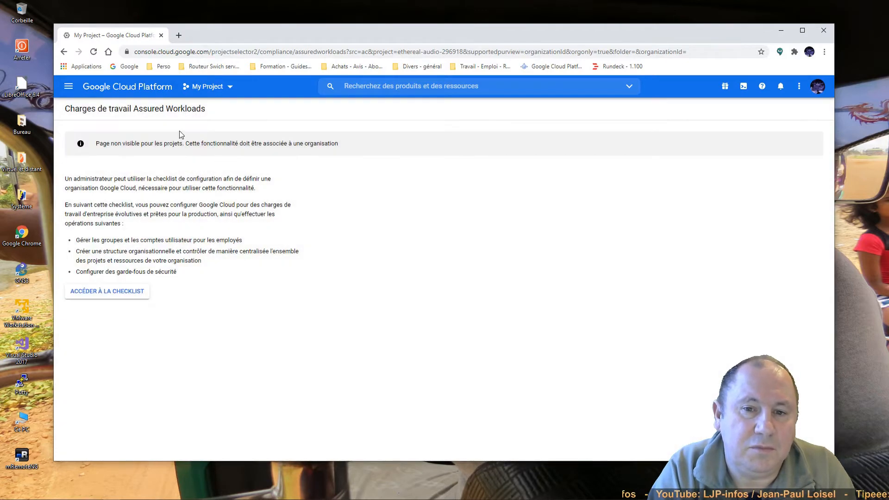
{"action": "left_click", "coordinate": [208, 87]}
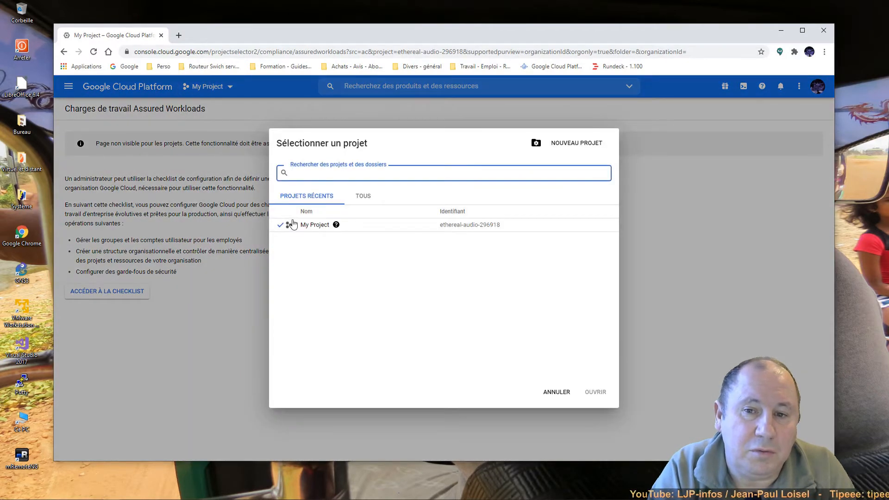
{"action": "left_click", "coordinate": [312, 225]}
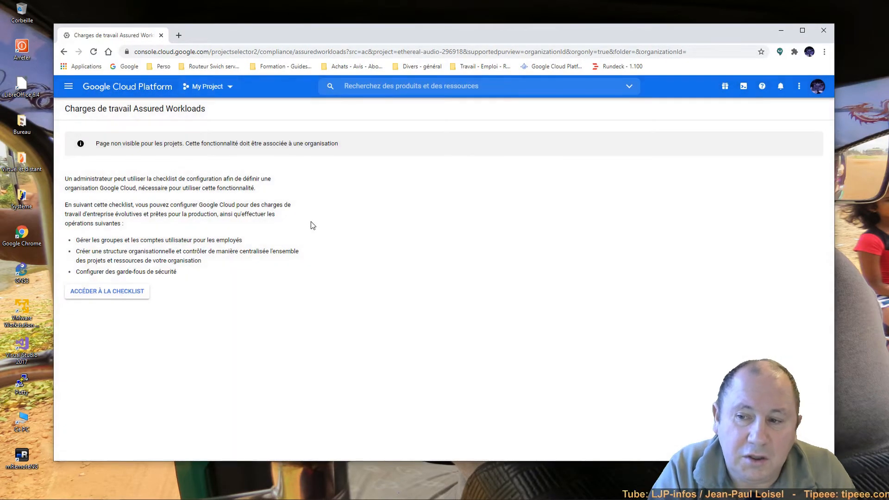
{"action": "left_click", "coordinate": [69, 87]}
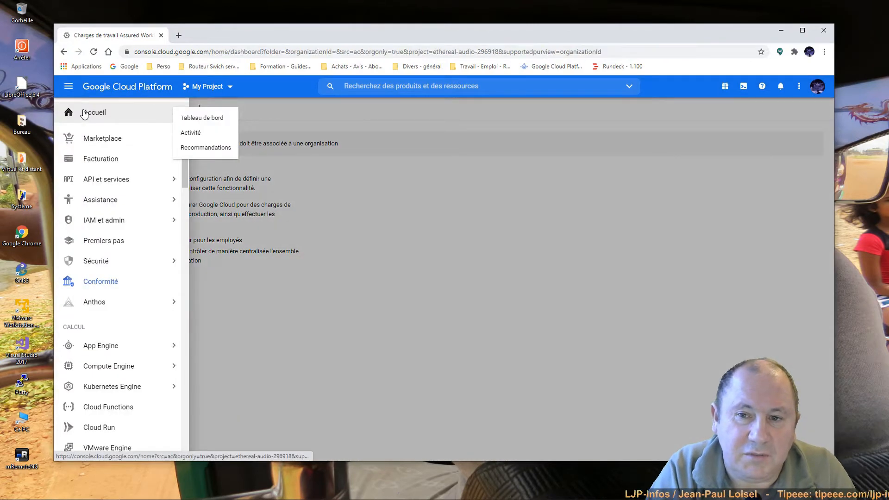
{"action": "left_click", "coordinate": [84, 114]}
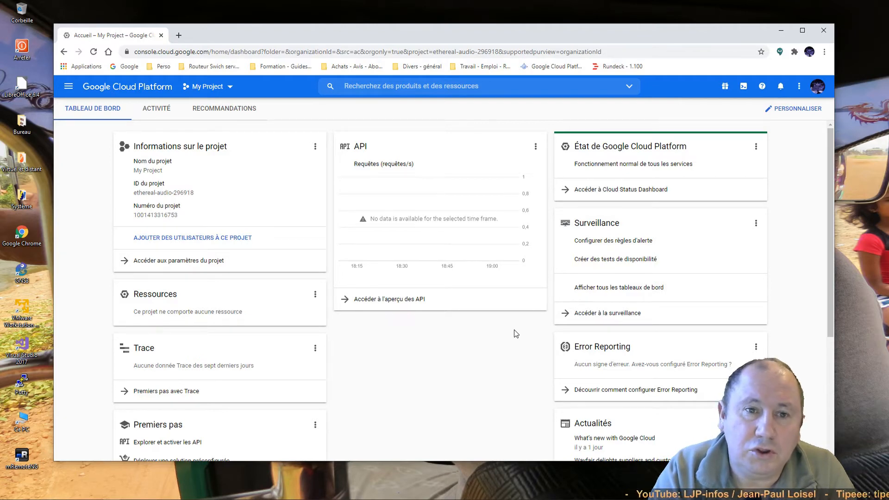
Shut down My Project from its project settings, entering its project ID as confirmation and acknowledging the pending deletion
{"action": "left_click", "coordinate": [799, 88]}
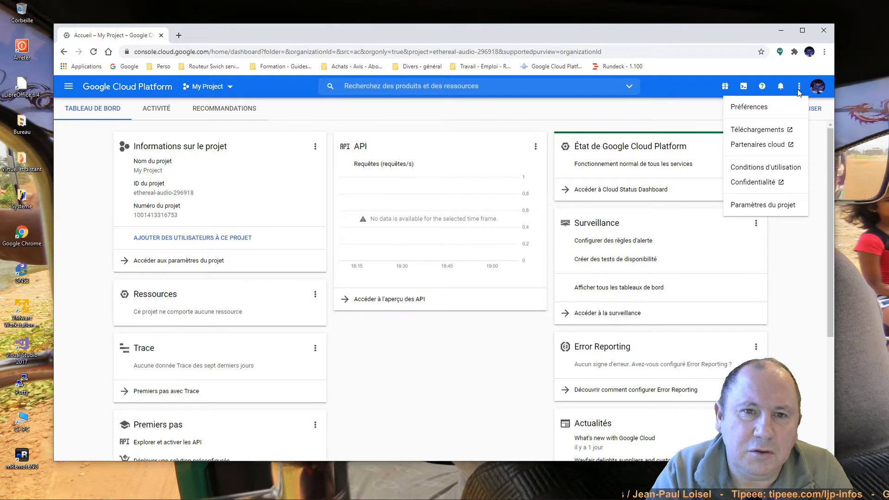
{"action": "left_click", "coordinate": [777, 207]}
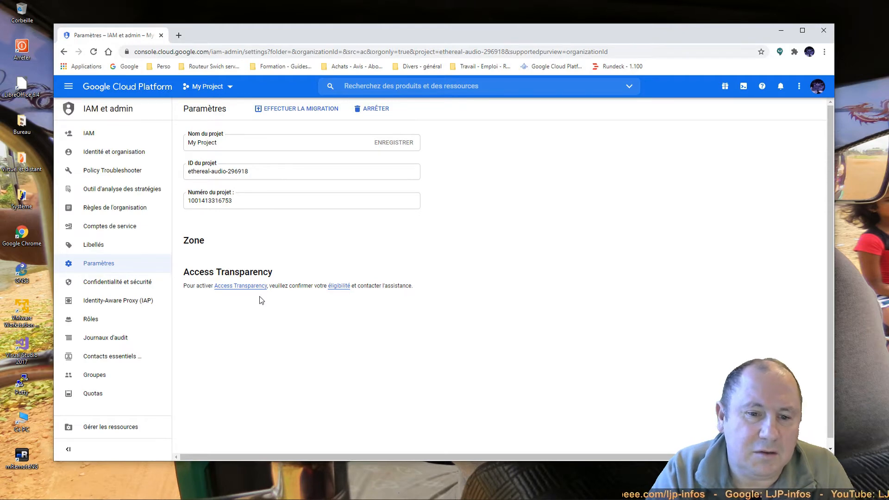
{"action": "left_click", "coordinate": [370, 111]}
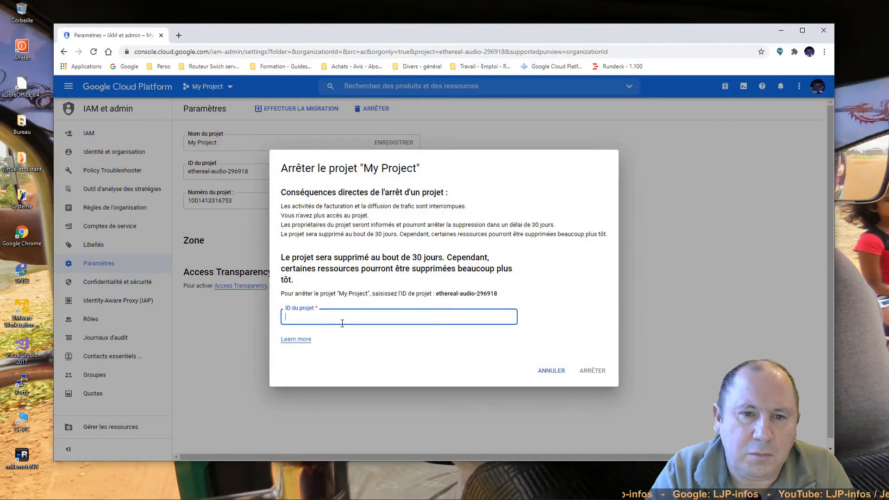
{"action": "left_click", "coordinate": [496, 292]}
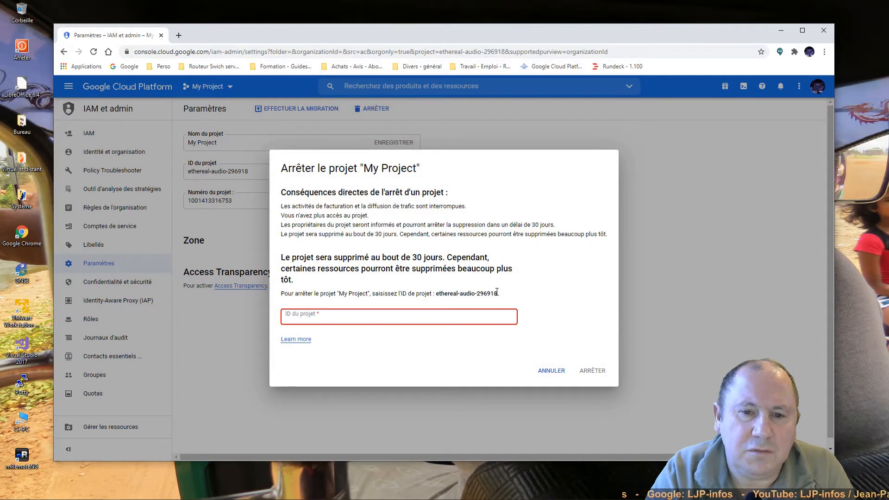
{"action": "left_click_drag", "start_coordinate": [497, 292], "coordinate": [437, 293]}
{"action": "key", "text": "ctrl+c"}
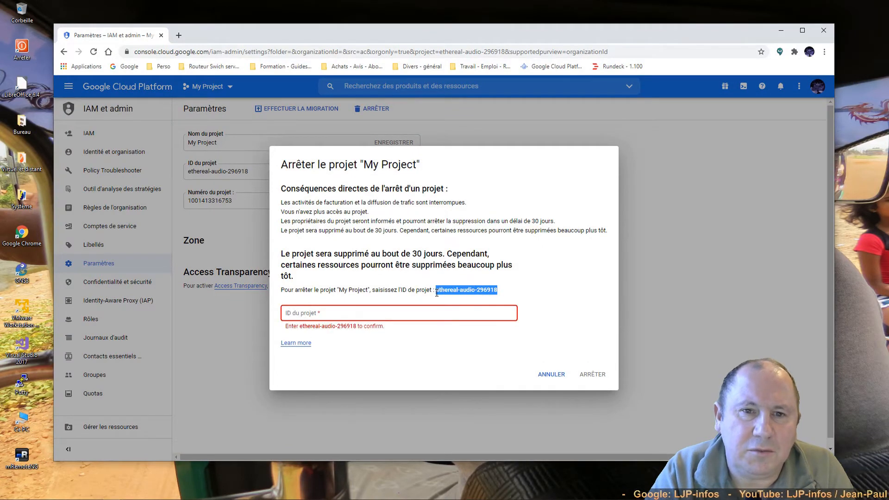
{"action": "left_click", "coordinate": [399, 312]}
{"action": "key", "text": "ctrl+v"}
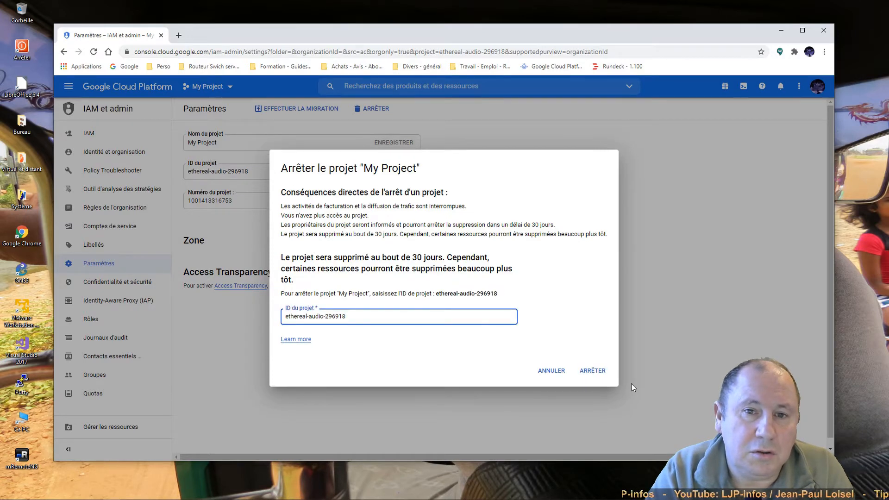
{"action": "left_click", "coordinate": [598, 374]}
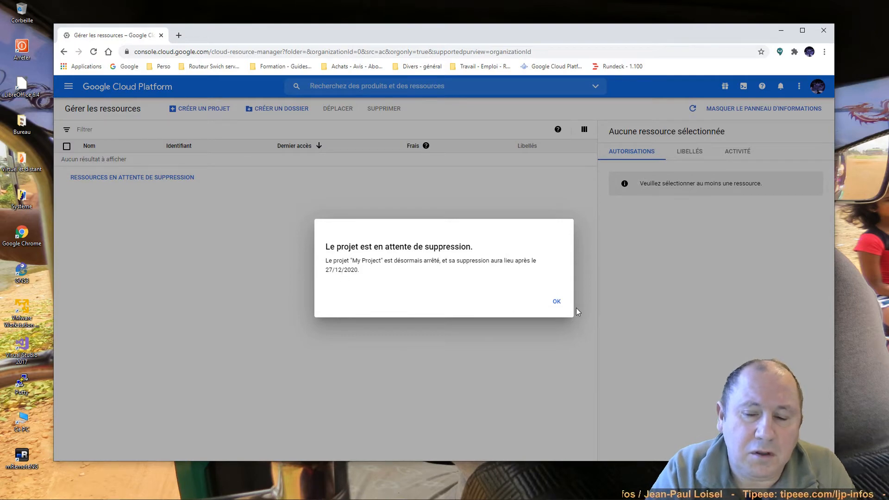
{"action": "left_click", "coordinate": [557, 302]}
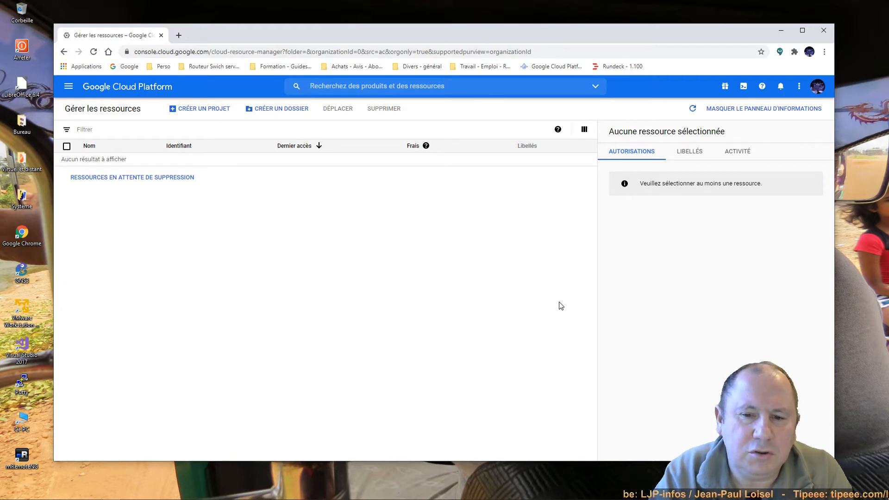
Activate Cloud Shell with an enlarged terminal area and run the help command
{"action": "left_click", "coordinate": [742, 88]}
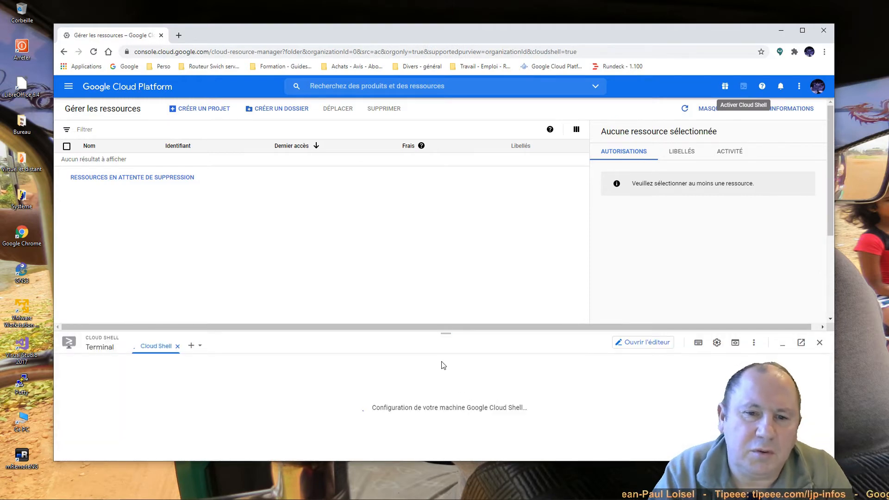
{"action": "left_click_drag", "start_coordinate": [445, 333], "coordinate": [448, 265]}
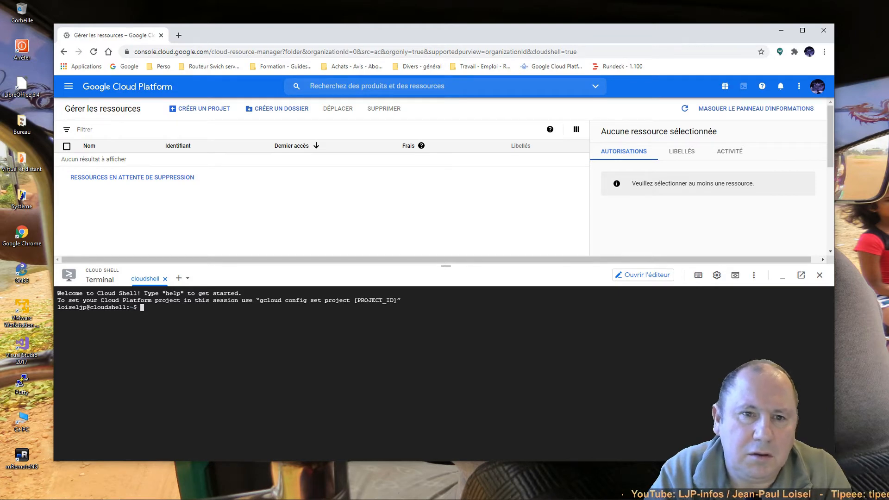
{"action": "double_click", "coordinate": [173, 293]}
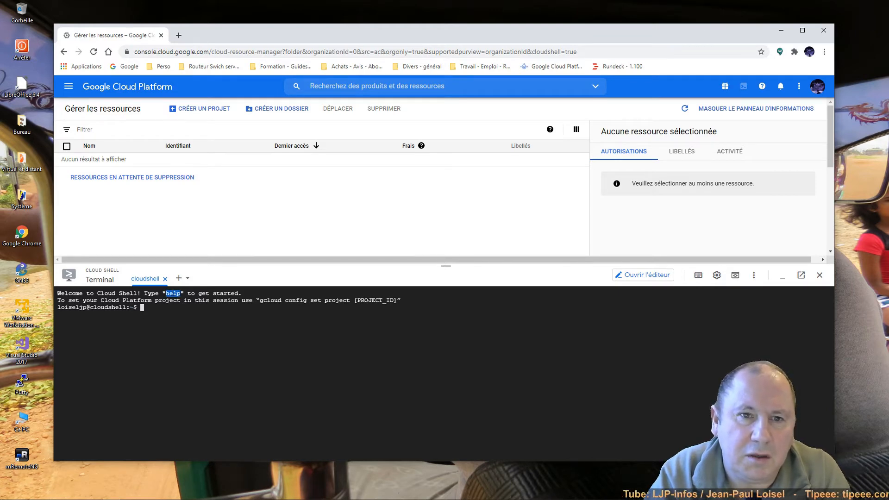
{"action": "key", "text": "ctrl+c"}
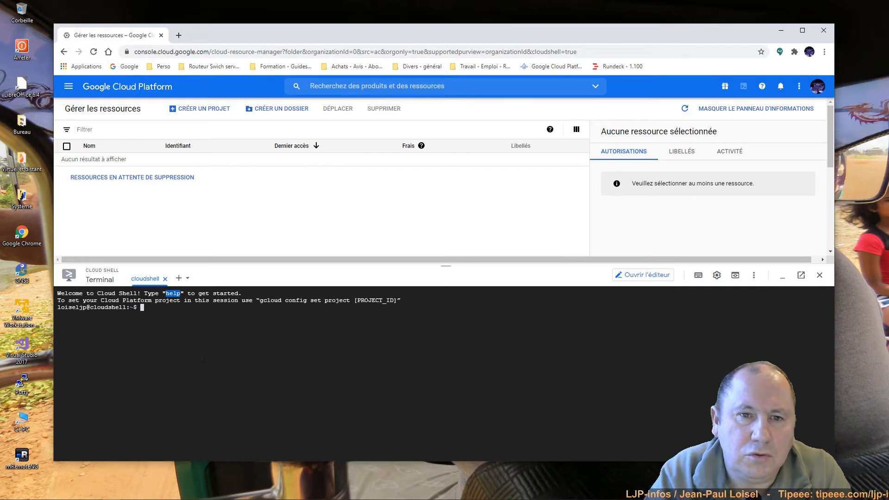
{"action": "key", "text": "ctrl+v"}
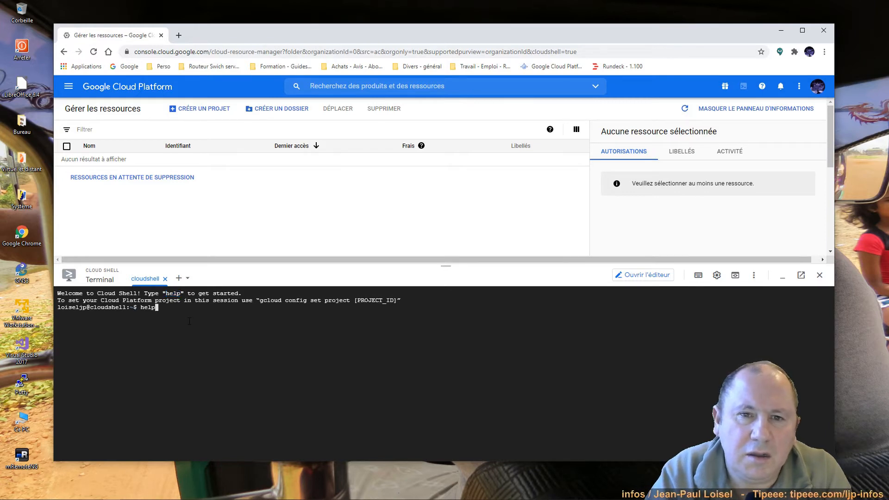
{"action": "key", "text": "Return"}
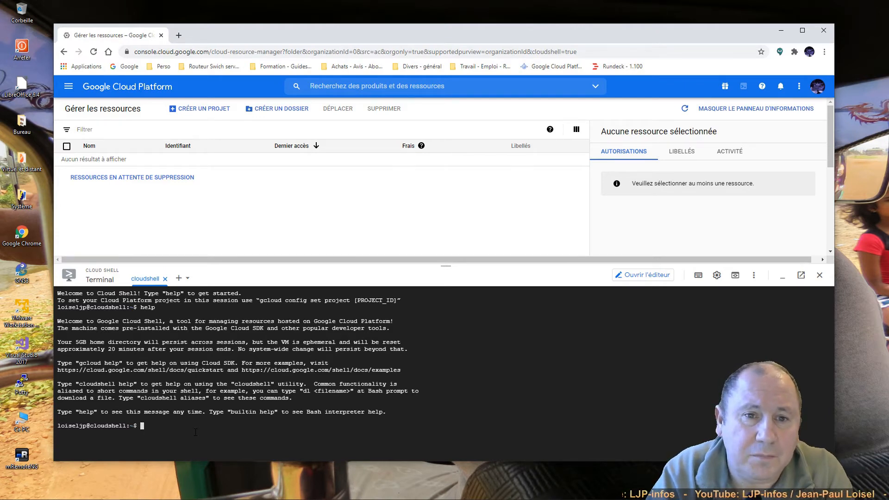
List the contents of the Cloud Shell home directory with ls and clear the terminal
{"action": "type", "text": "ls"}
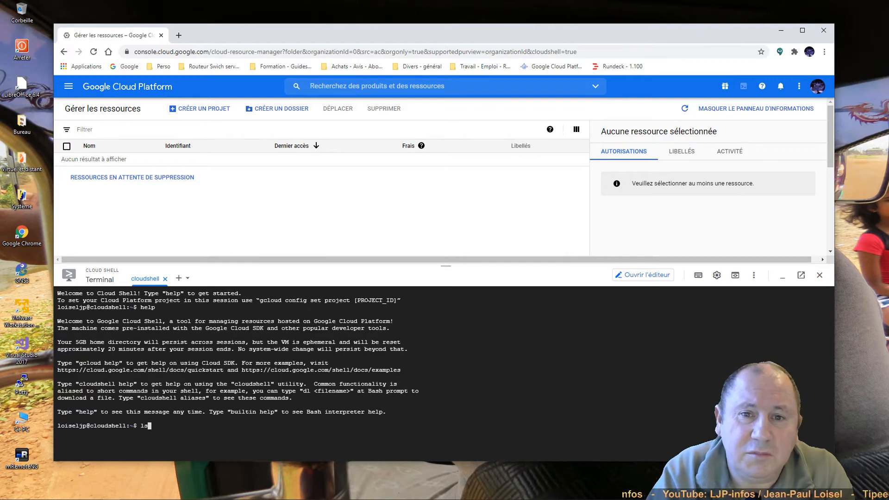
{"action": "key", "text": "Return"}
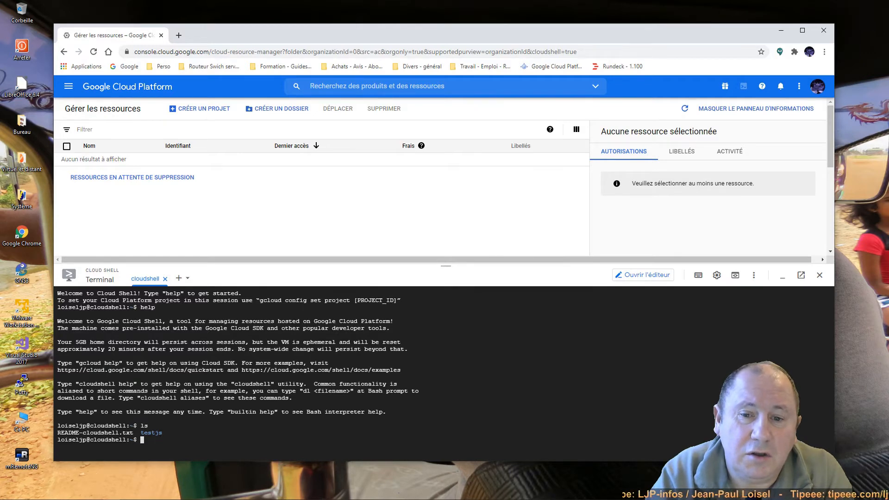
{"action": "type", "text": "clear"}
{"action": "key", "text": "Return"}
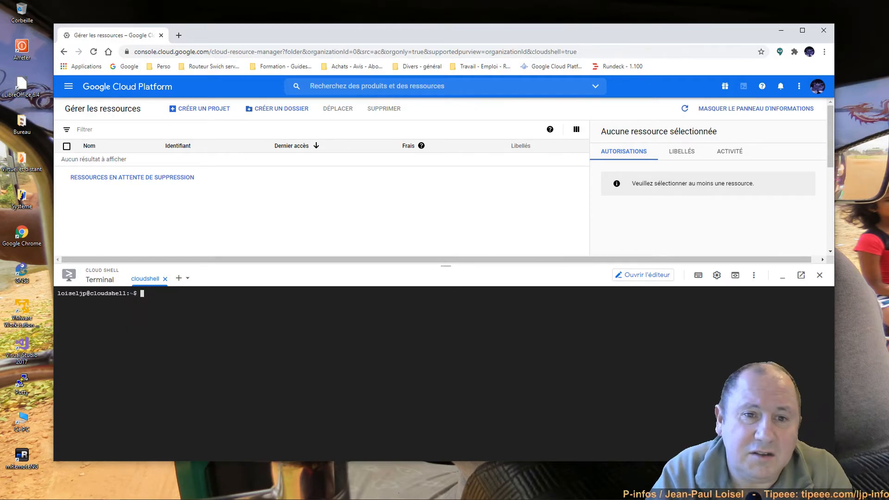
Print the working directory with pwd and display the contents of /etc/os-release
{"action": "type", "text": "pwd"}
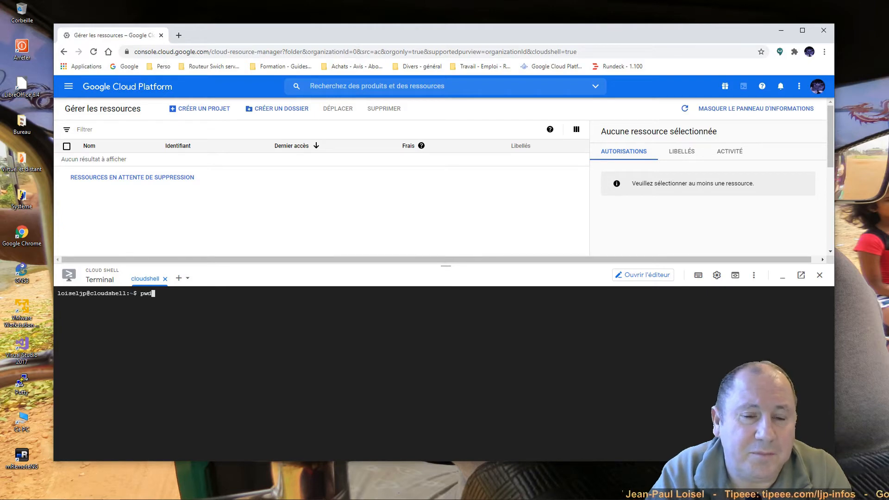
{"action": "key", "text": "Return"}
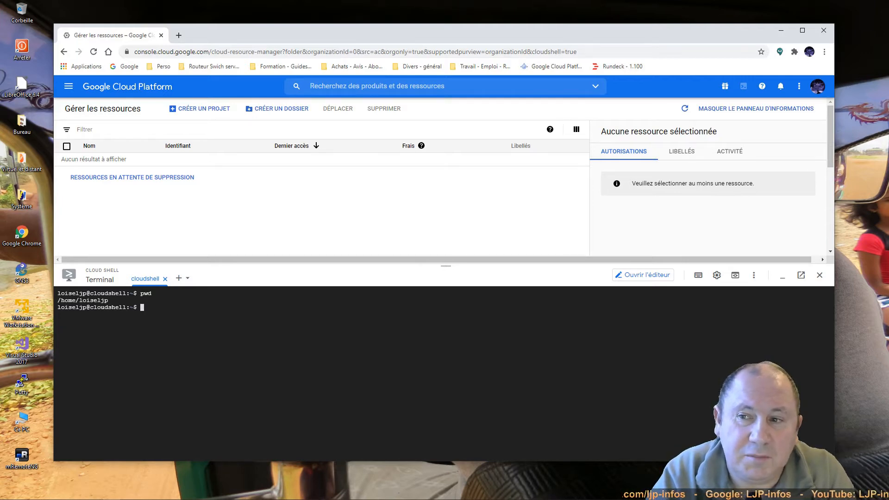
{"action": "type", "text": "cat "}
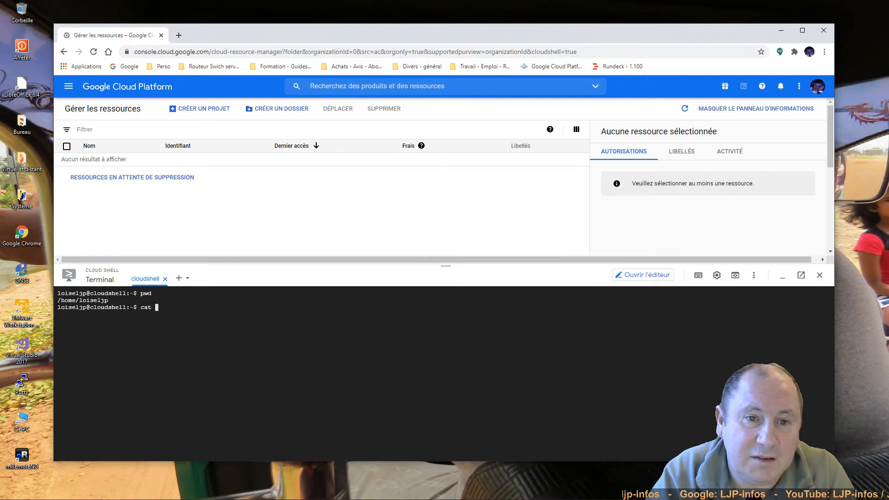
{"action": "type", "text": "/etc/os-"}
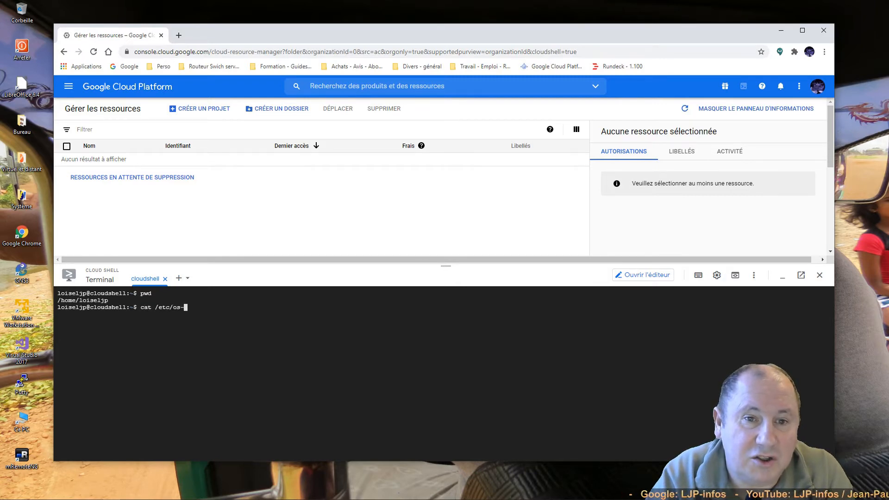
{"action": "key", "text": "Tab"}
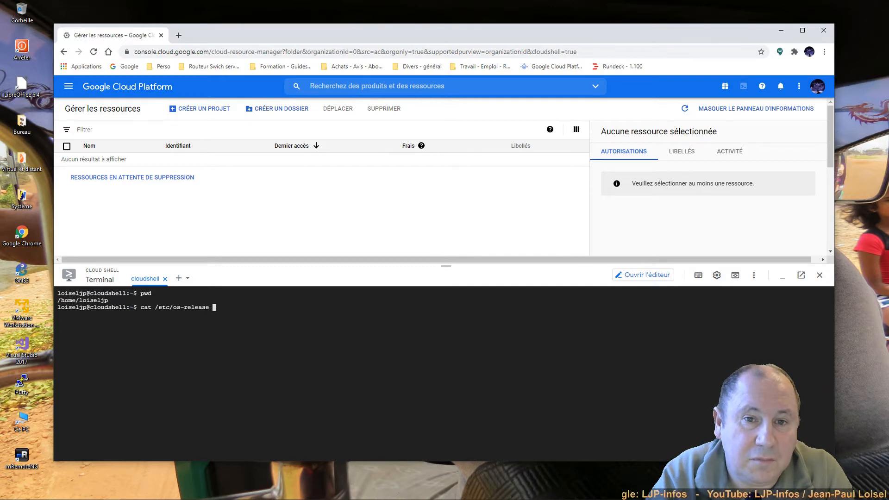
{"action": "key", "text": "Return"}
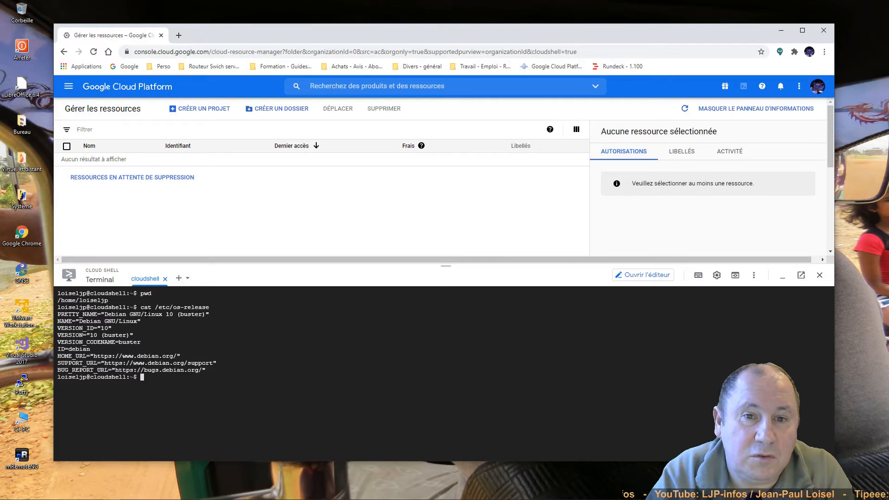
Examine the distribution name, version ID and version codename in the os-release output, and clear the terminal
{"action": "left_click_drag", "start_coordinate": [147, 314], "coordinate": [206, 315]}
{"action": "double_click", "coordinate": [104, 329]}
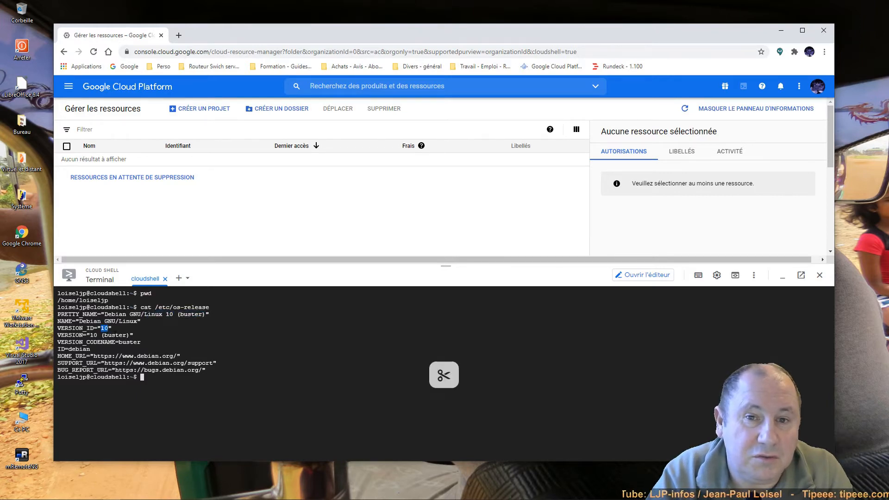
{"action": "double_click", "coordinate": [115, 335]}
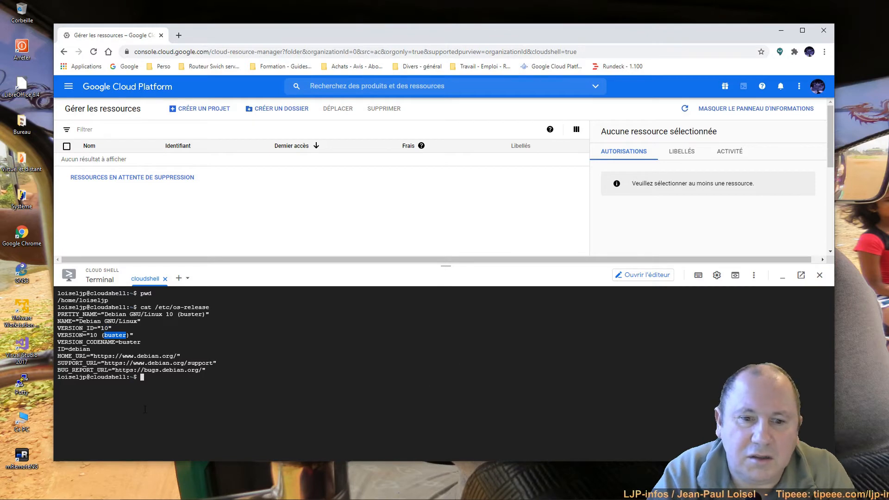
{"action": "left_click", "coordinate": [161, 379]}
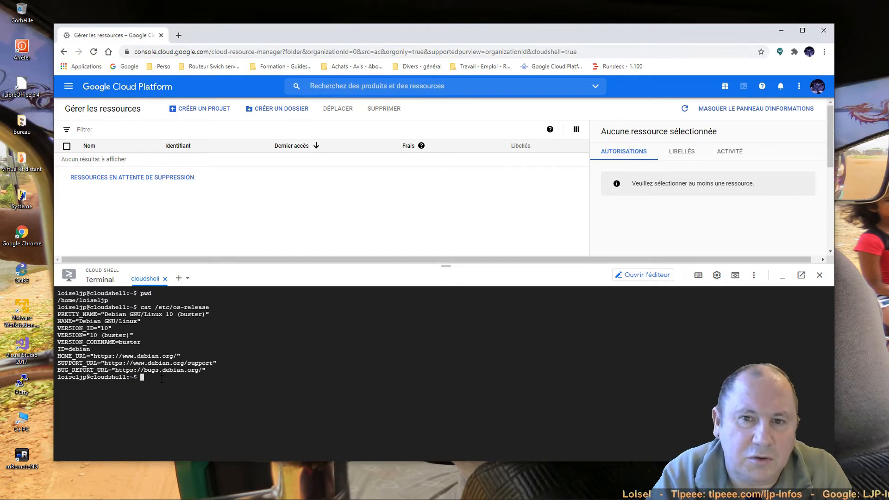
{"action": "type", "text": "clear"}
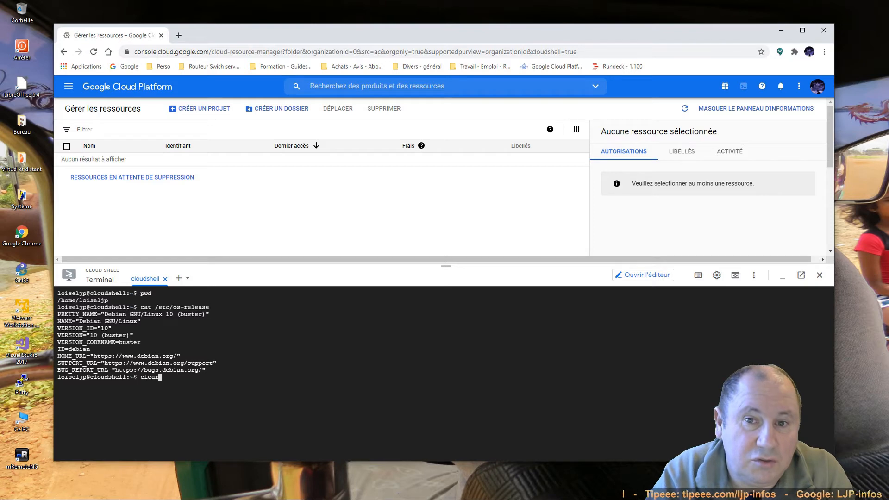
{"action": "key", "text": "Return"}
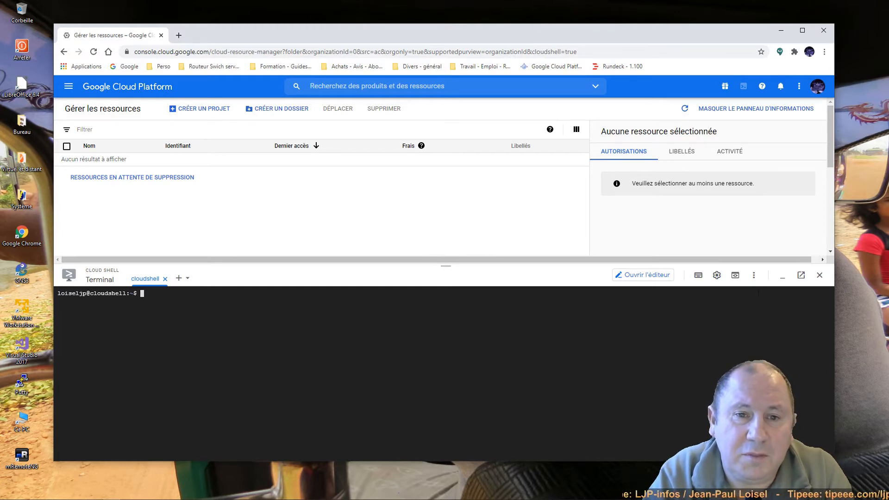
View the Cloud Shell terminal in a separate browser tab and close that tab
{"action": "left_click", "coordinate": [805, 279]}
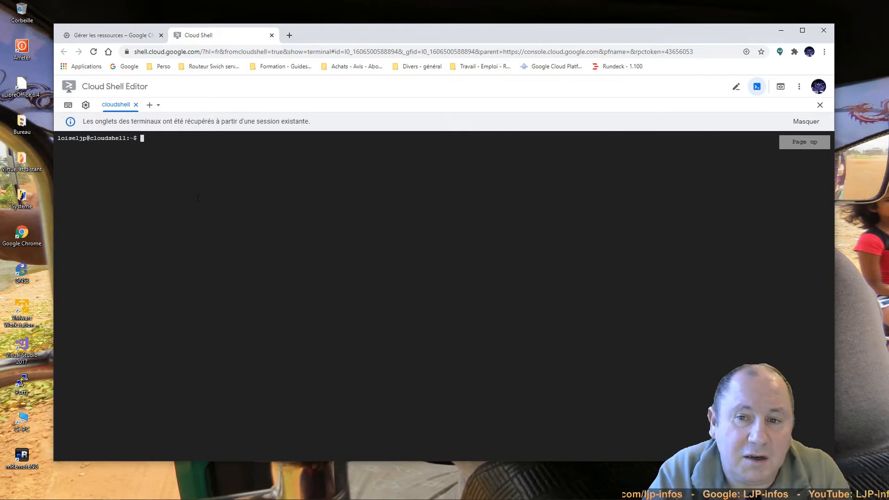
{"action": "left_click", "coordinate": [272, 35]}
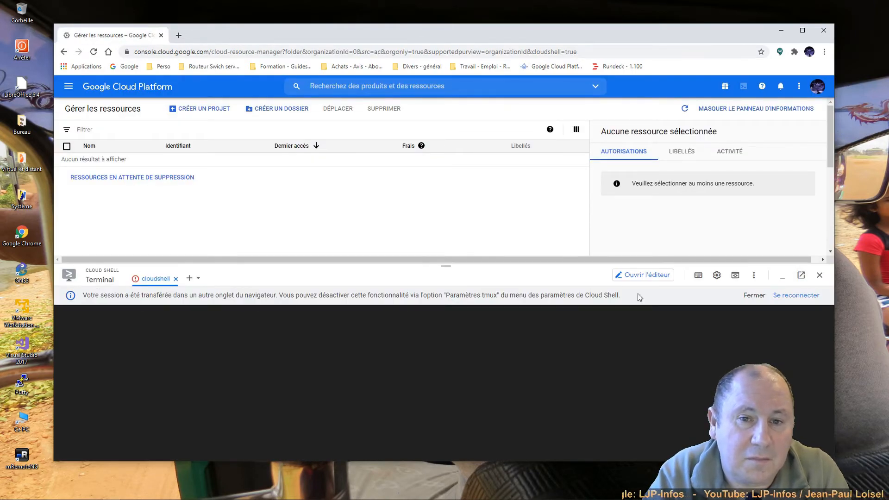
Reconnect the Cloud Shell session and browse the list of interactive tutorials
{"action": "left_click", "coordinate": [797, 295]}
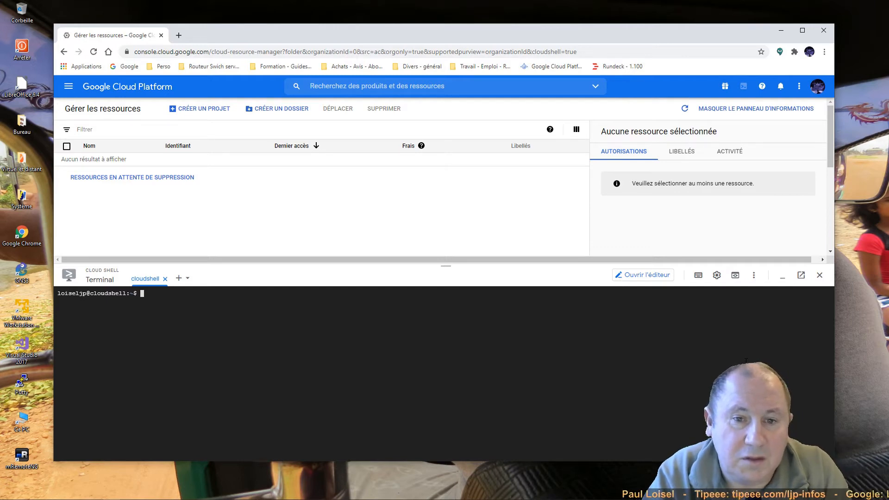
{"action": "left_click", "coordinate": [762, 87]}
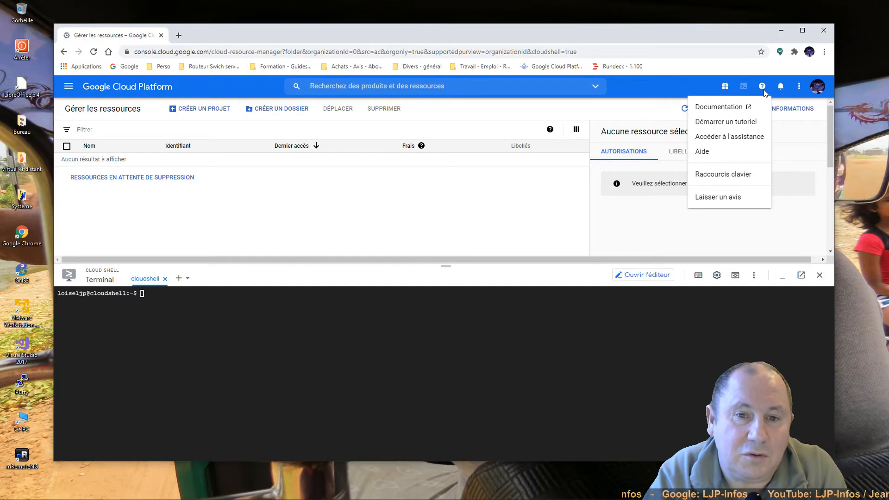
{"action": "left_click", "coordinate": [742, 123]}
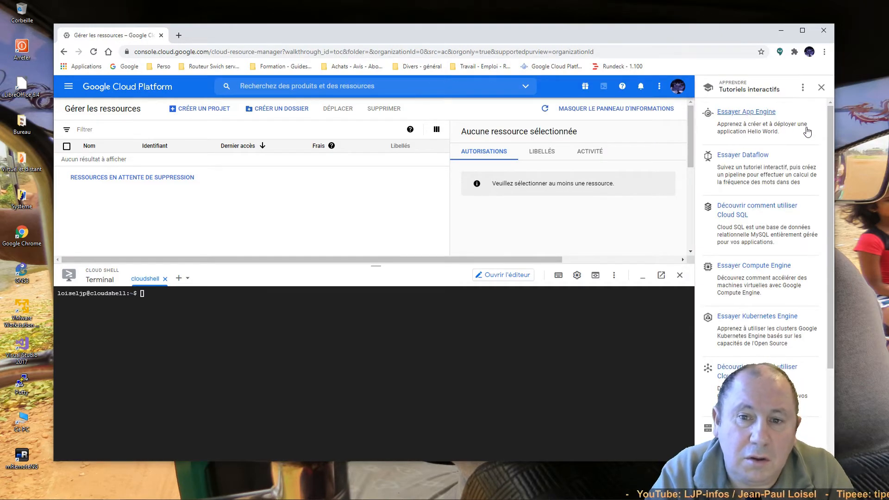
{"action": "scroll", "coordinate": [817, 341], "scroll_direction": "down", "scroll_amount": 3}
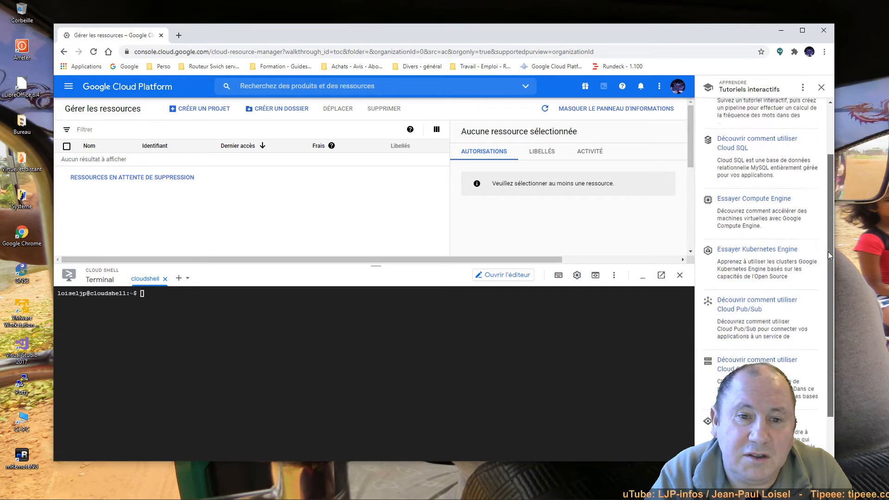
{"action": "scroll", "coordinate": [819, 295], "scroll_direction": "up", "scroll_amount": 3}
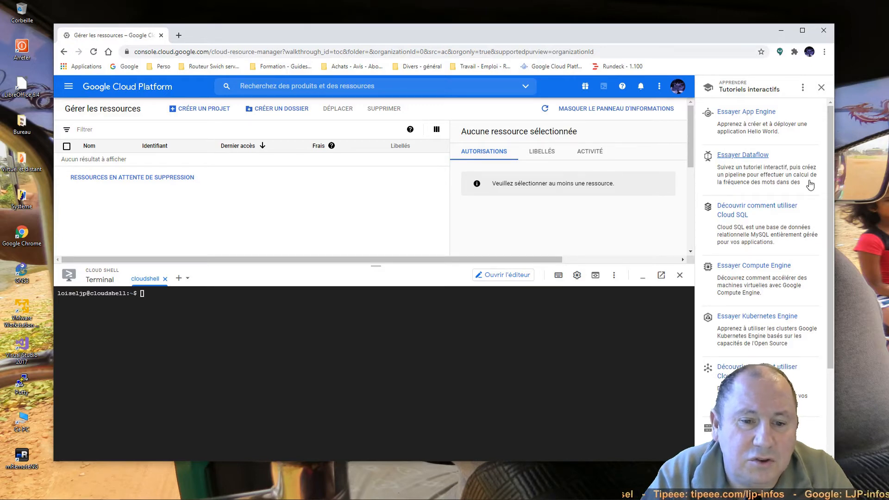
Open the App Engine tutorial for Node.js in the standard environment and advance to its project configuration
{"action": "left_click", "coordinate": [739, 113]}
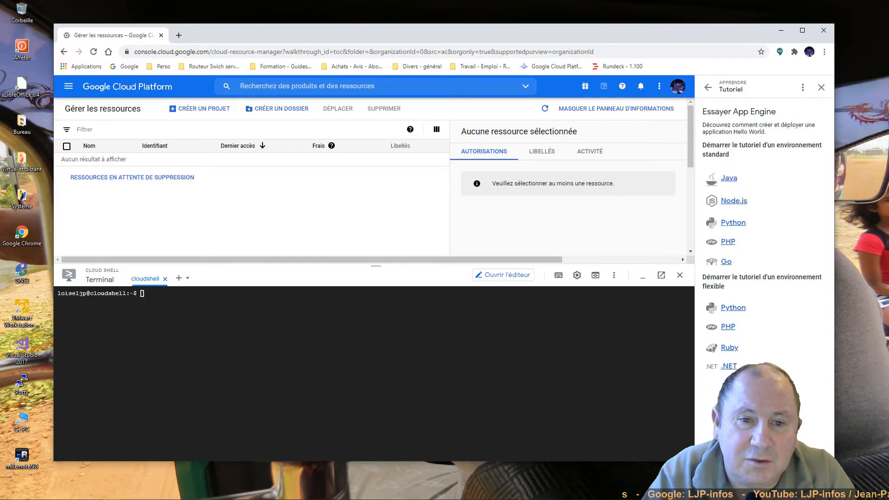
{"action": "left_click", "coordinate": [734, 202]}
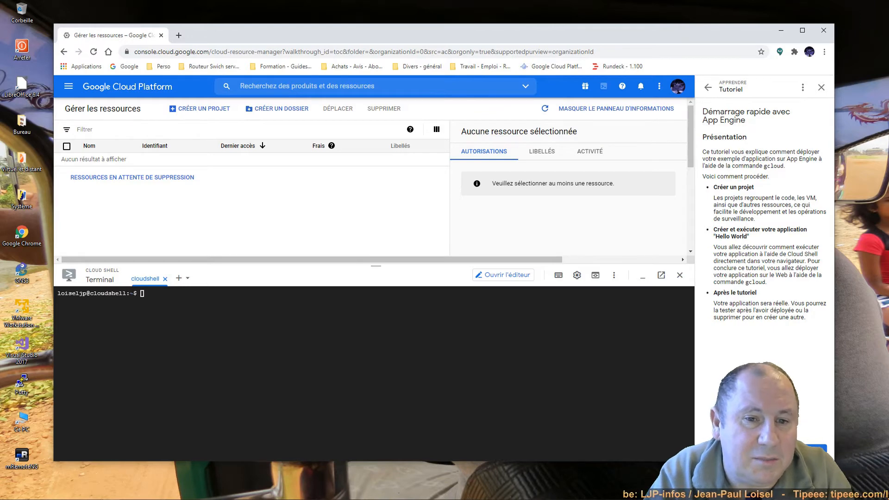
{"action": "left_click", "coordinate": [807, 452]}
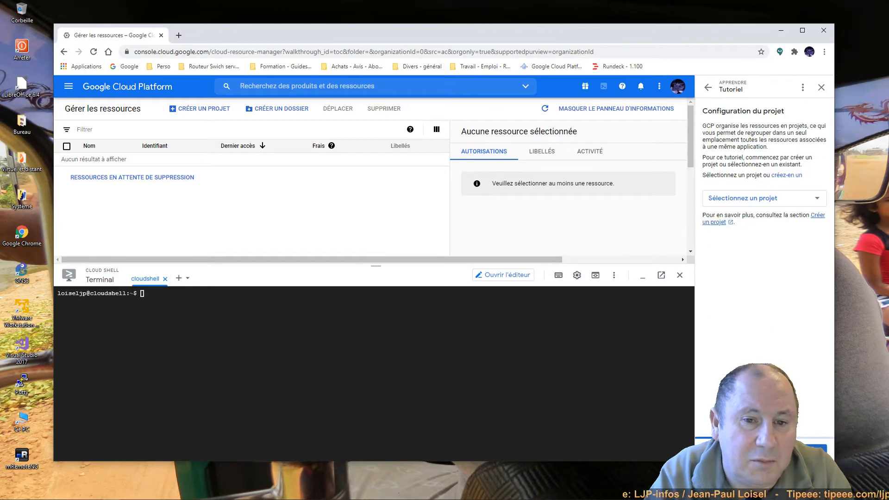
Check the recent projects in the tutorial's project picker and leave it without selecting a project
{"action": "left_click", "coordinate": [743, 199]}
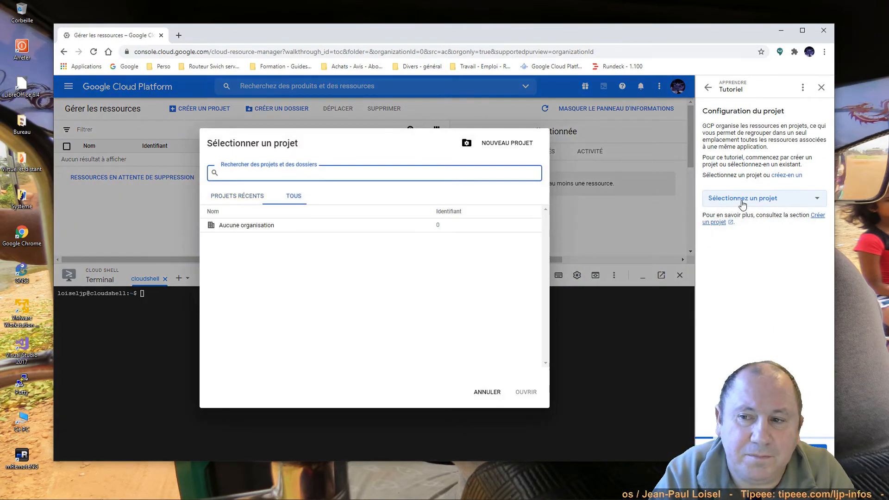
{"action": "left_click", "coordinate": [229, 198]}
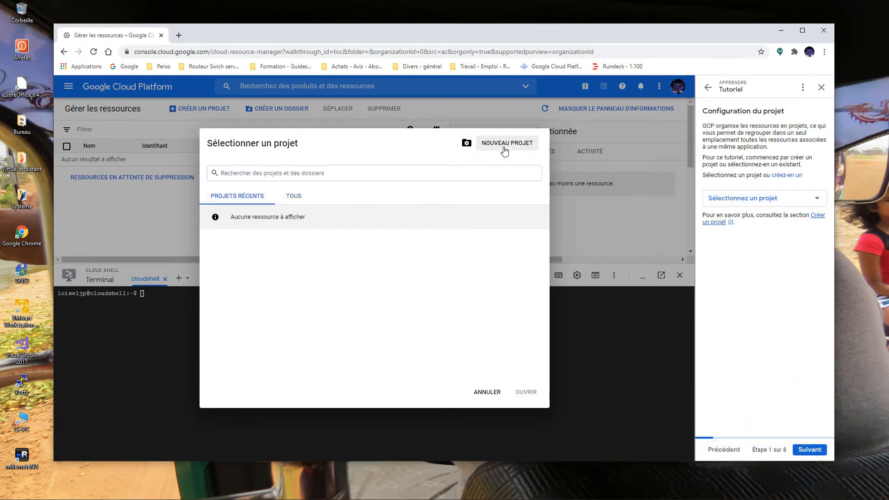
{"action": "left_click", "coordinate": [487, 392]}
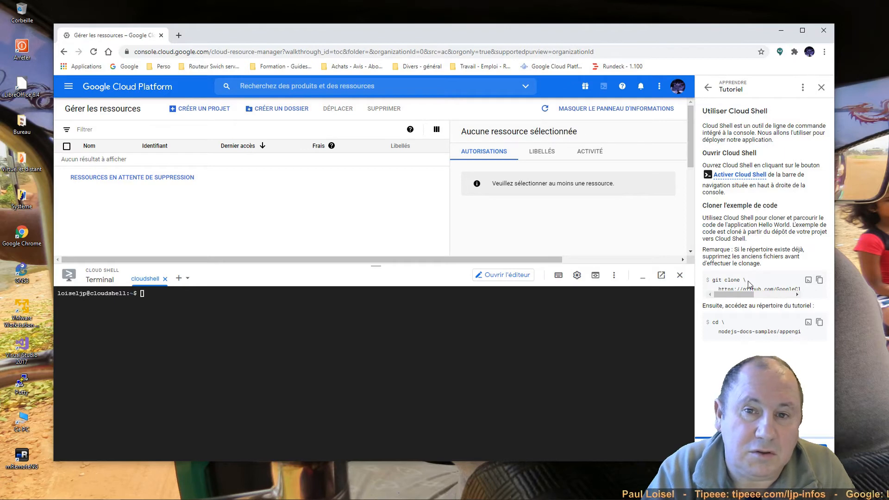
{"action": "left_click", "coordinate": [808, 282]}
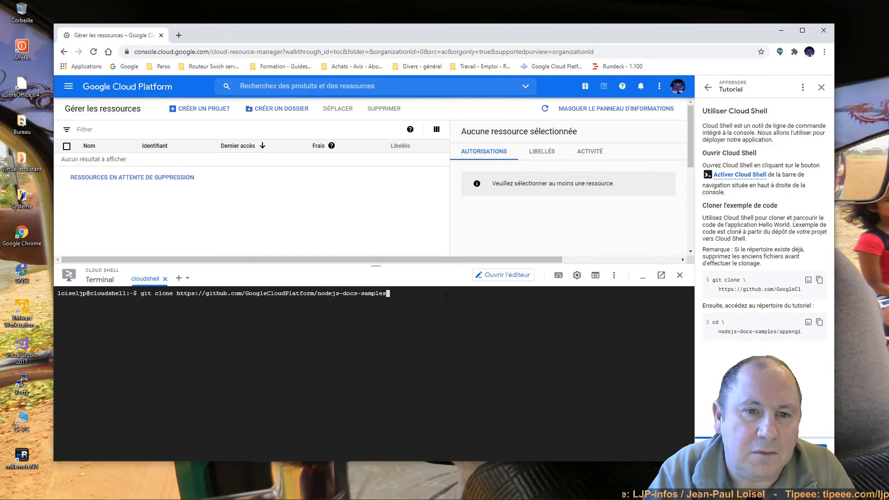
{"action": "key", "text": "Return"}
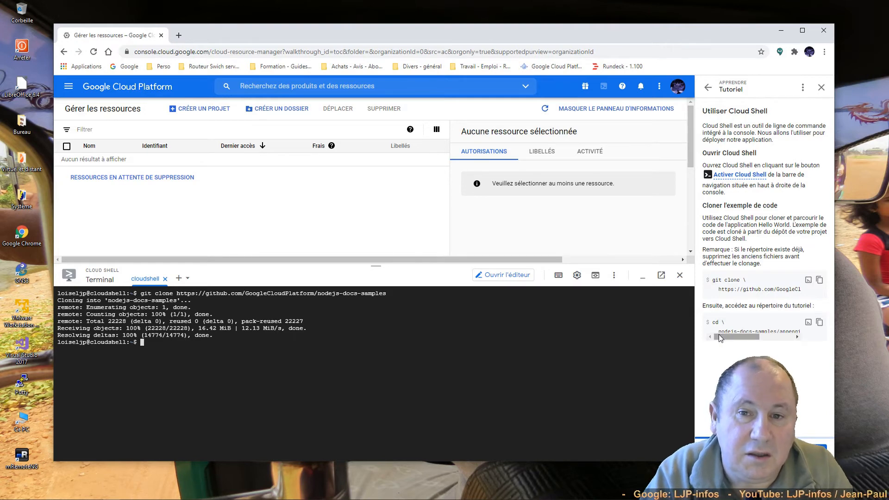
{"action": "mouse_move", "coordinate": [724, 337]}
{"action": "left_mouse_down"}
{"action": "mouse_move", "coordinate": [793, 340]}
{"action": "mouse_move", "coordinate": [722, 337]}
{"action": "left_mouse_up"}
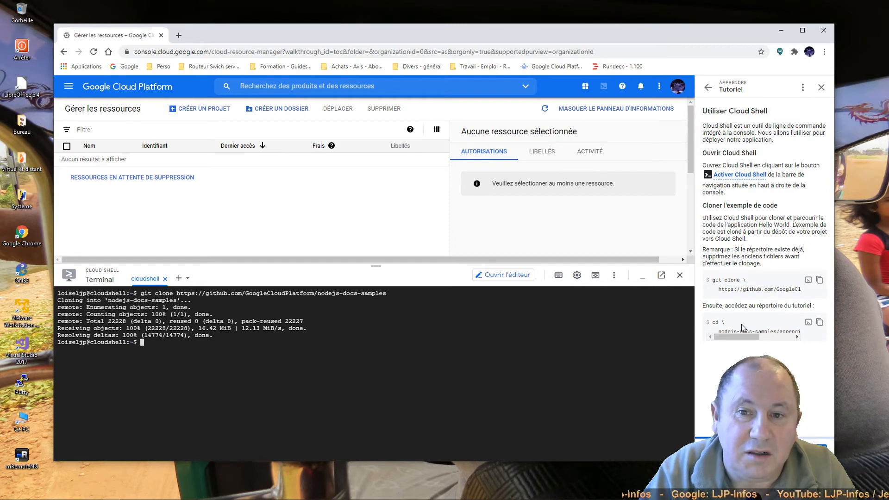
{"action": "left_click", "coordinate": [808, 323]}
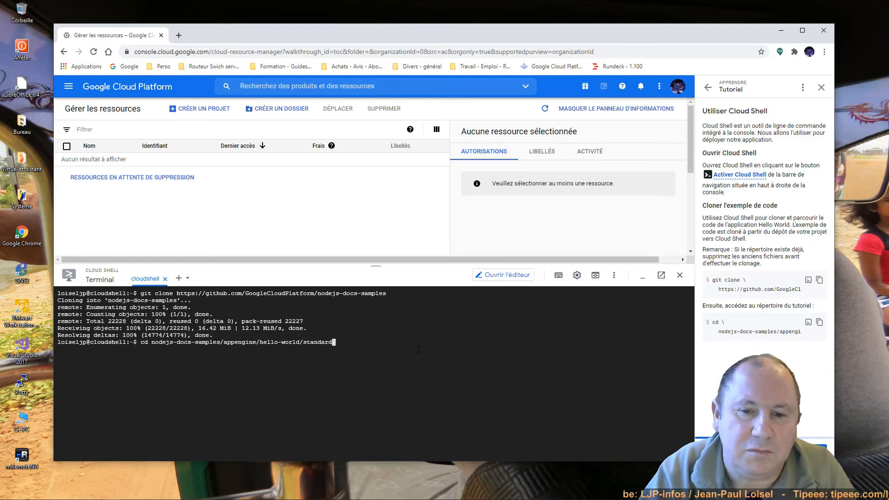
{"action": "key", "text": "Return"}
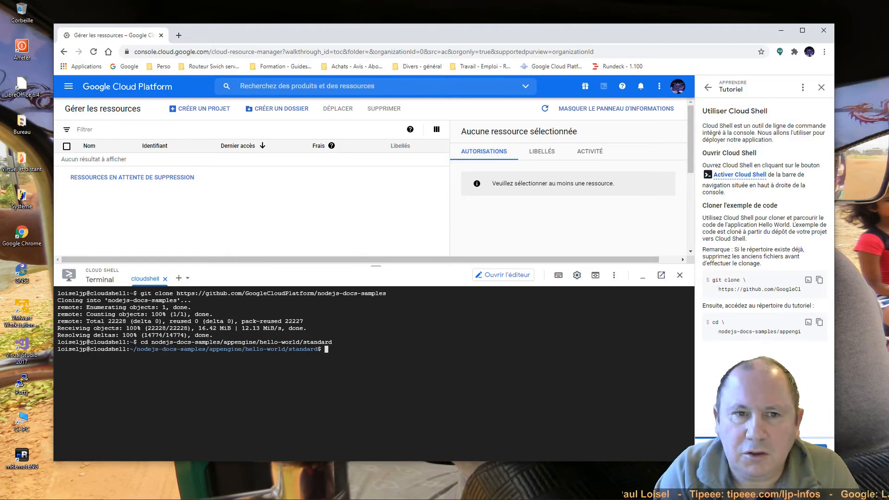
Advance the tutorial to the deployment configuration and display app.js with cat in an enlarged terminal
{"action": "left_click", "coordinate": [811, 450]}
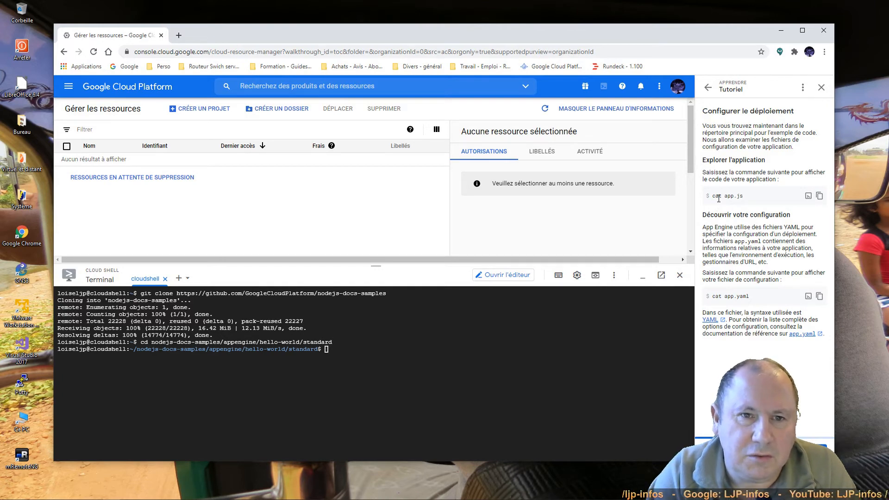
{"action": "left_click", "coordinate": [808, 196]}
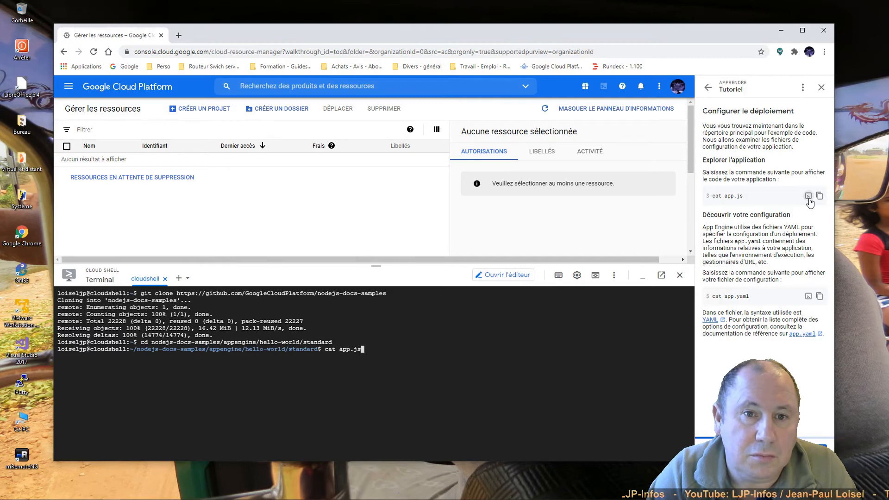
{"action": "key", "text": "Return"}
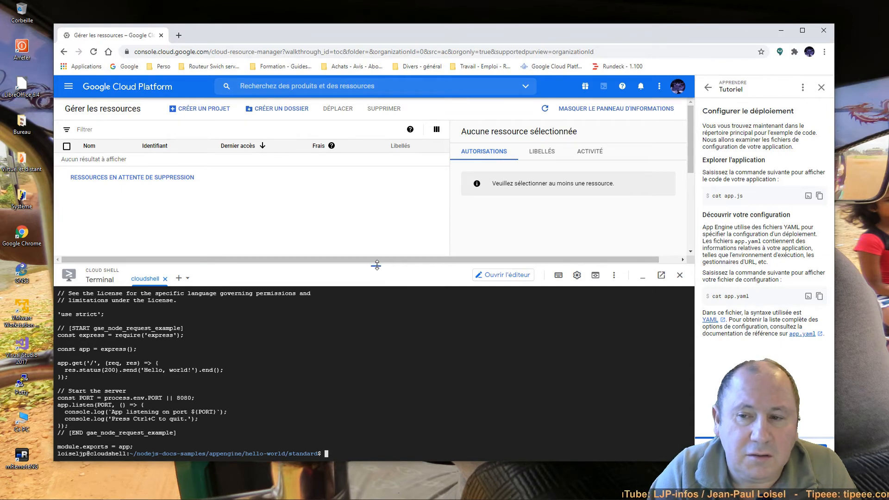
{"action": "left_click_drag", "start_coordinate": [375, 266], "coordinate": [376, 209]}
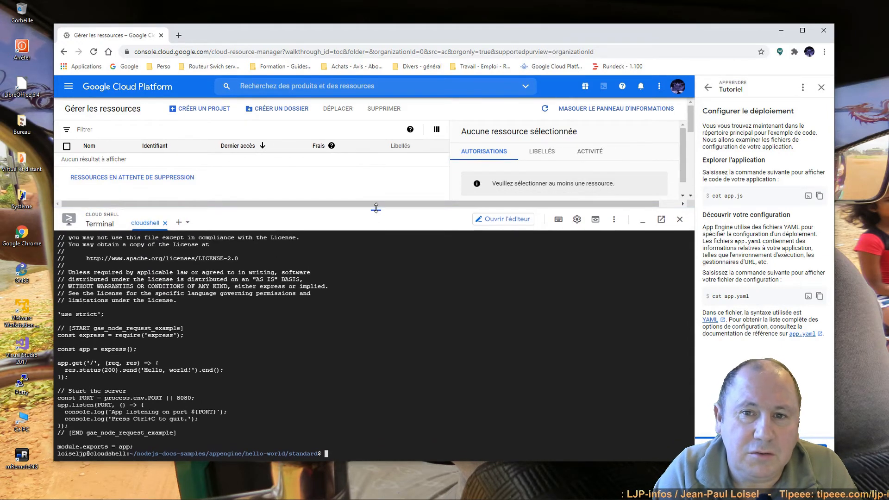
{"action": "scroll", "coordinate": [408, 353], "scroll_direction": "up", "scroll_amount": 5}
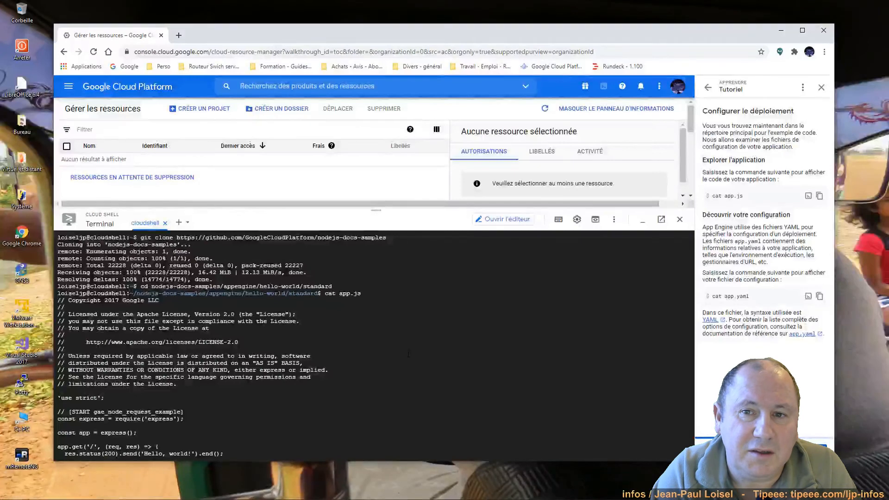
{"action": "scroll", "coordinate": [408, 353], "scroll_direction": "down", "scroll_amount": 5}
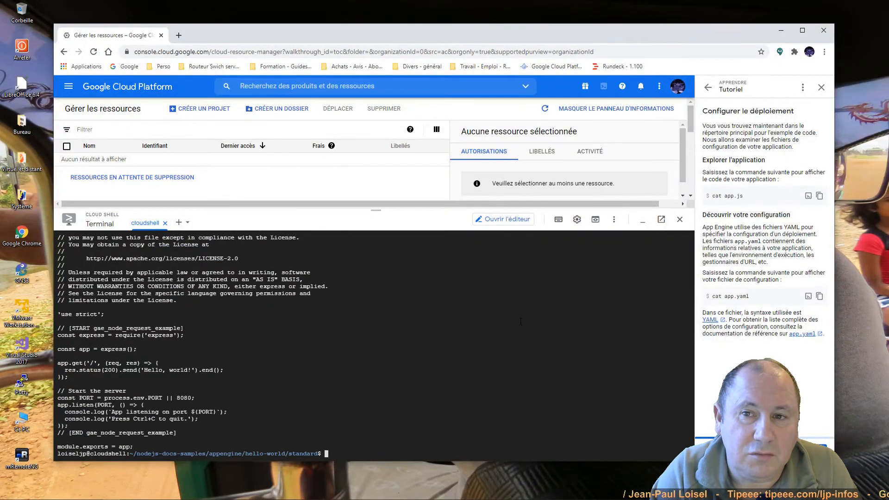
Display app.yaml with cat and examine its runtime setting
{"action": "left_click", "coordinate": [807, 297]}
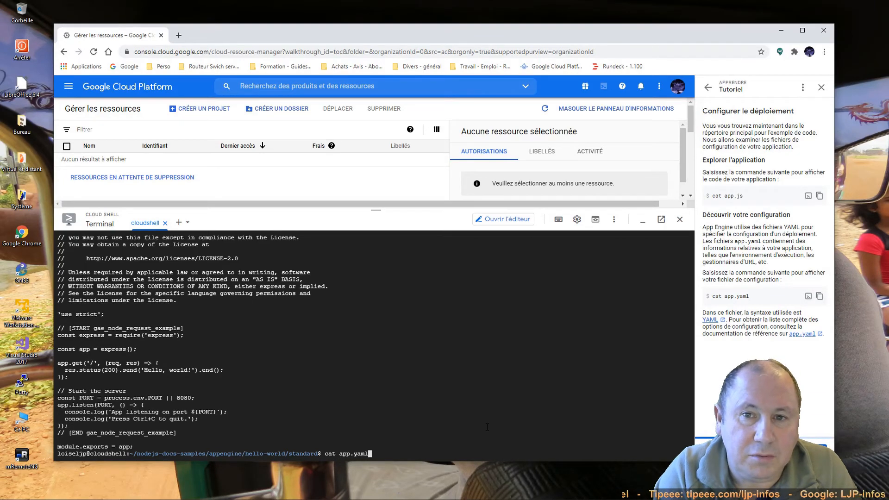
{"action": "key", "text": "Return"}
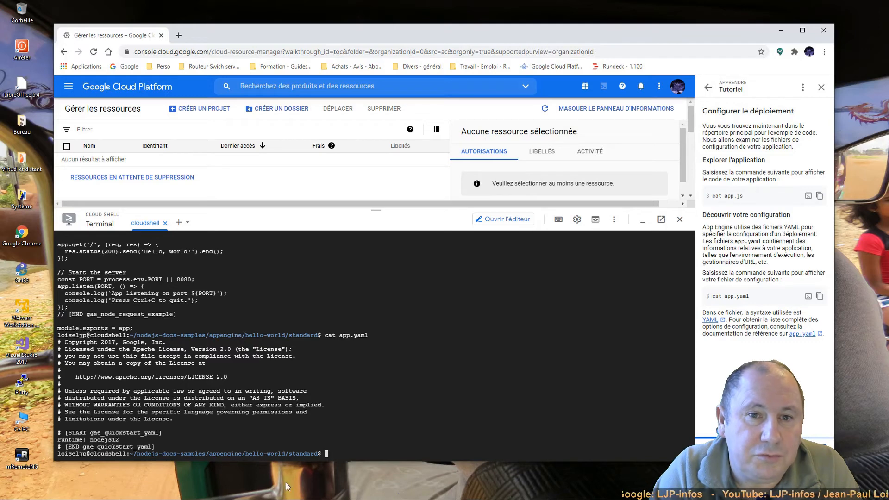
{"action": "double_click", "coordinate": [104, 439]}
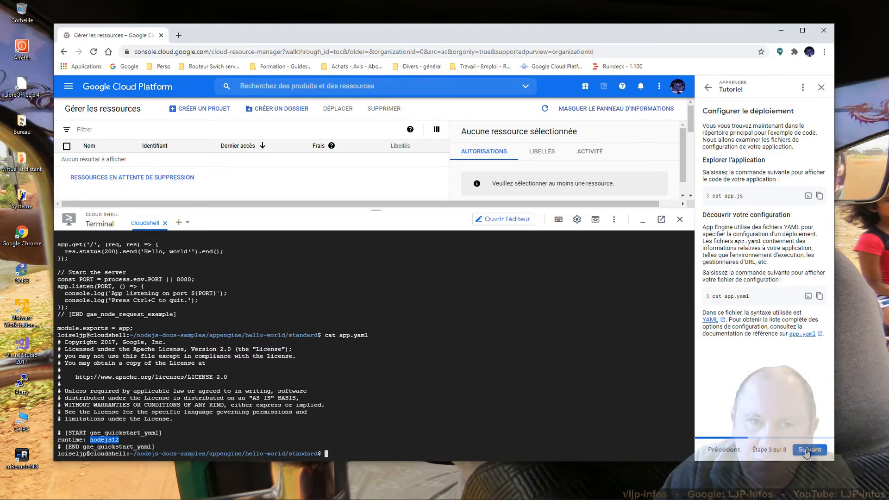
Advance the tutorial to application testing and insert its export PORT=8080 && npm install command in the terminal
{"action": "left_click", "coordinate": [809, 449]}
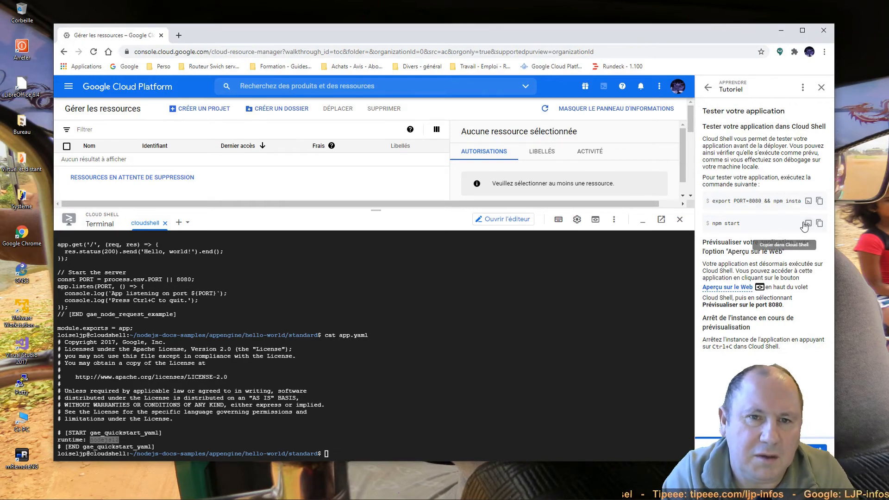
{"action": "left_click", "coordinate": [808, 202]}
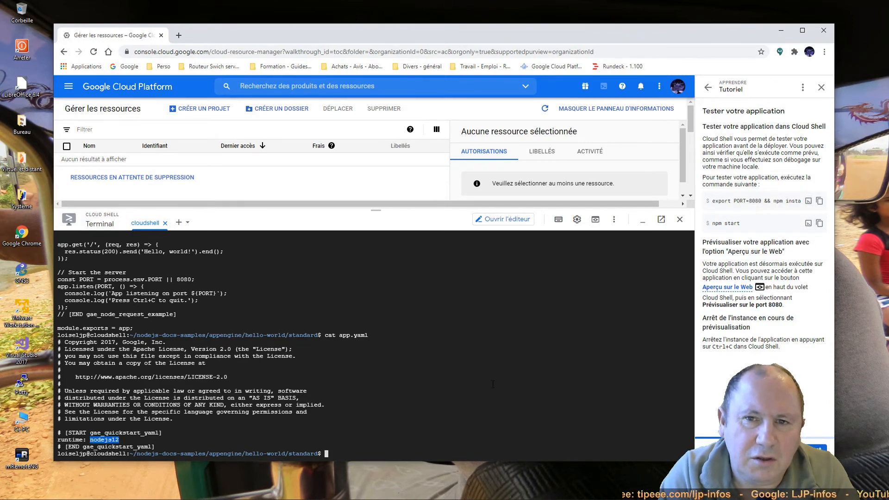
{"action": "left_click", "coordinate": [809, 201]}
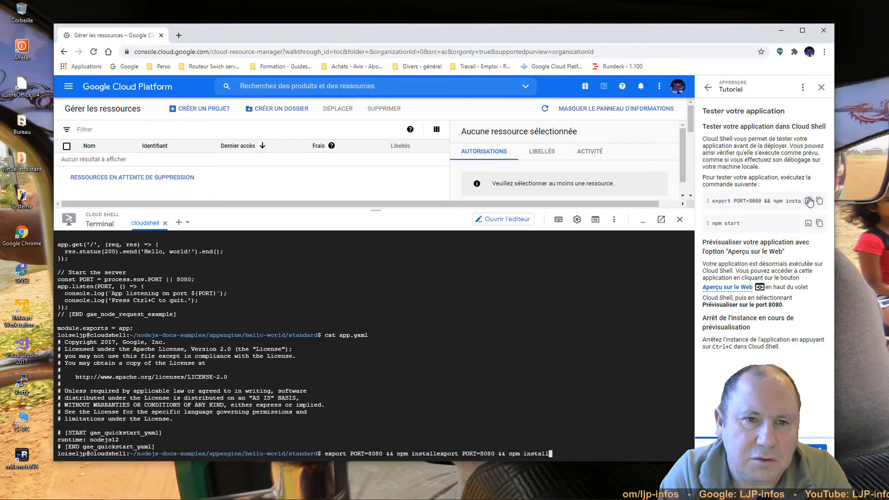
Delete the duplicated text so the command line reads export PORT=8080 && npm install, and run it
{"action": "key", "text": "BackSpace"}
{"action": "key", "text": "BackSpace"}
{"action": "key", "text": "BackSpace"}
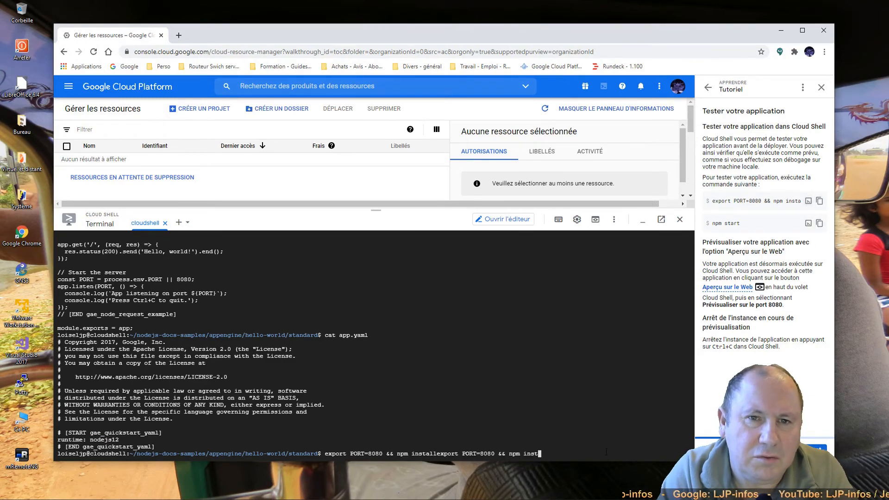
{"action": "key", "text": "BackSpace"}
{"action": "key", "text": "BackSpace"}
{"action": "key", "text": "BackSpace"}
{"action": "key", "text": "BackSpace"}
{"action": "key", "text": "BackSpace"}
{"action": "key", "text": "BackSpace"}
{"action": "key", "text": "BackSpace"}
{"action": "key", "text": "BackSpace"}
{"action": "key", "text": "BackSpace"}
{"action": "key", "text": "BackSpace"}
{"action": "key", "text": "BackSpace"}
{"action": "key", "text": "BackSpace"}
{"action": "key", "text": "BackSpace"}
{"action": "key", "text": "BackSpace"}
{"action": "key", "text": "BackSpace"}
{"action": "key", "text": "BackSpace"}
{"action": "key", "text": "BackSpace"}
{"action": "key", "text": "BackSpace"}
{"action": "key", "text": "BackSpace"}
{"action": "key", "text": "BackSpace"}
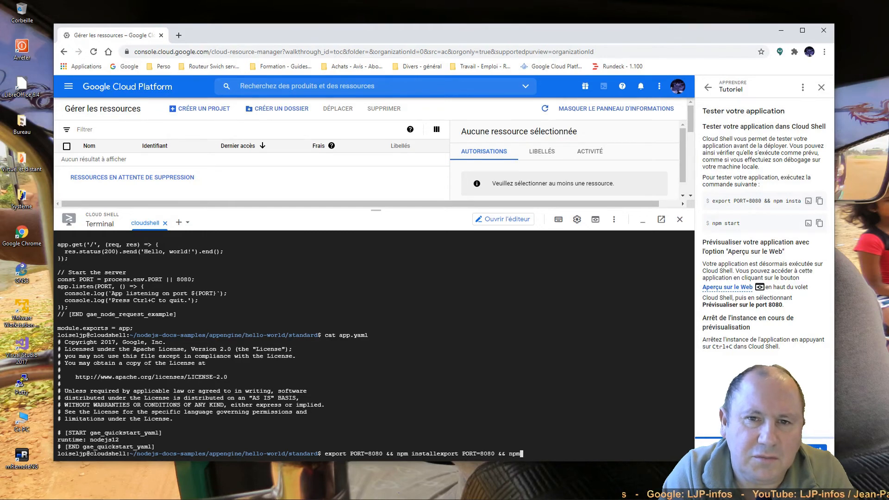
{"action": "key", "text": "BackSpace"}
{"action": "key", "text": "BackSpace"}
{"action": "key", "text": "BackSpace"}
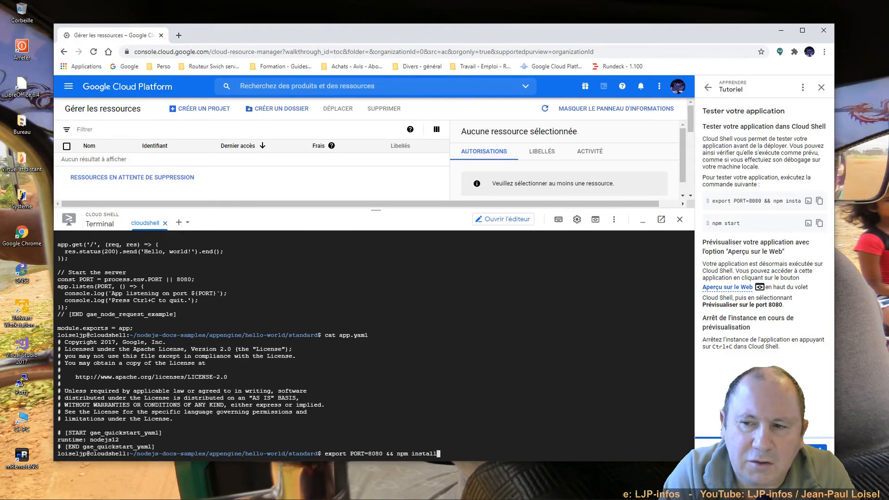
{"action": "left_click_drag", "start_coordinate": [369, 453], "coordinate": [386, 453]}
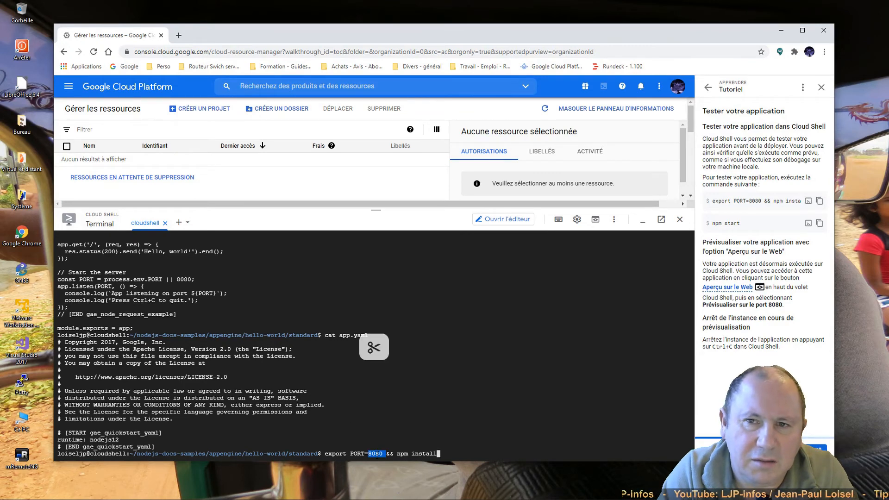
{"action": "left_click", "coordinate": [396, 454]}
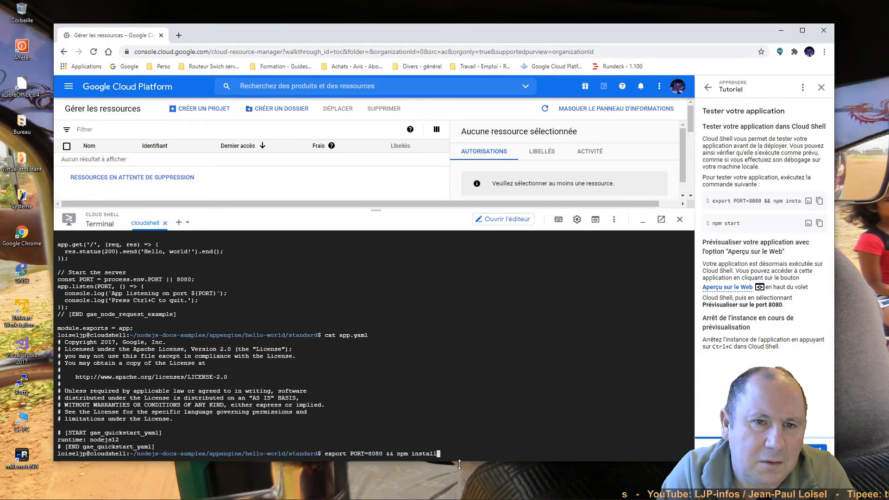
{"action": "key", "text": "Return"}
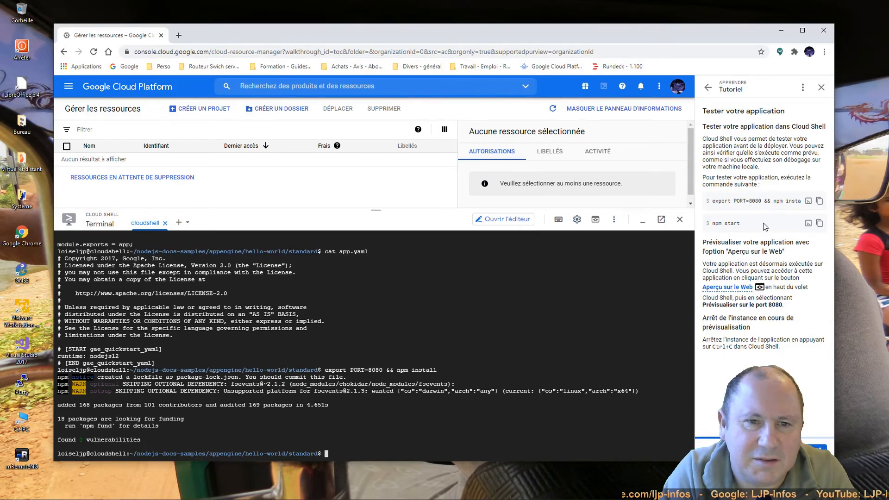
Run the tutorial's npm start command in Cloud Shell, preview the application on port 8080 and check the page text
{"action": "left_click", "coordinate": [809, 224]}
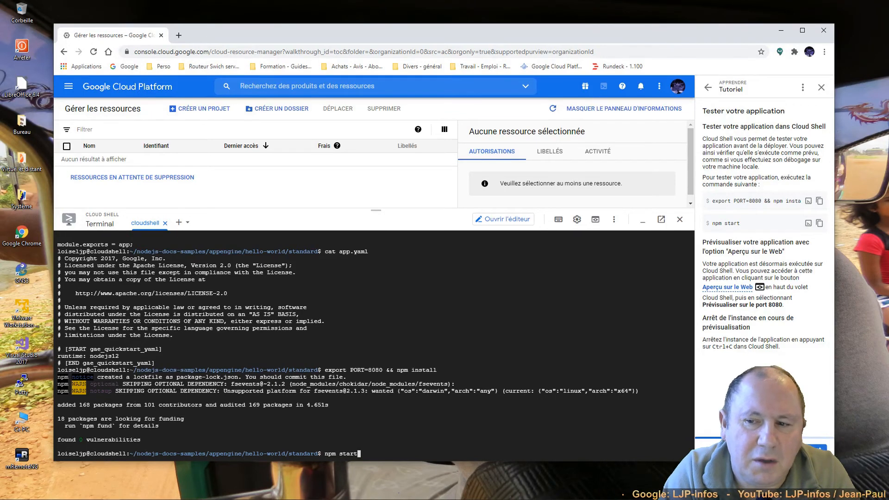
{"action": "key", "text": "Return"}
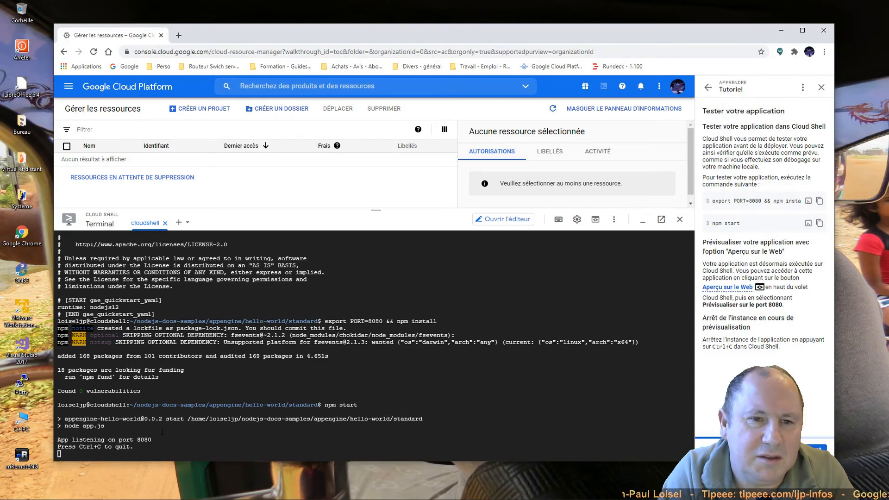
{"action": "left_click", "coordinate": [594, 223]}
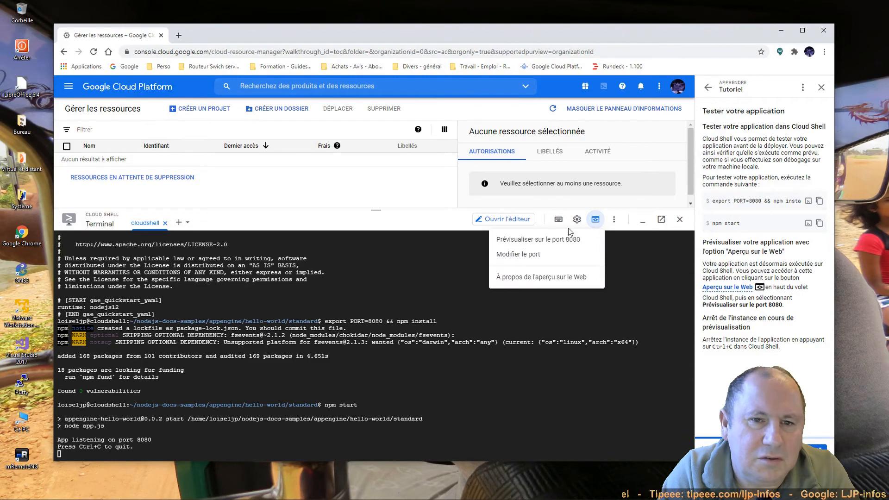
{"action": "left_click", "coordinate": [533, 241]}
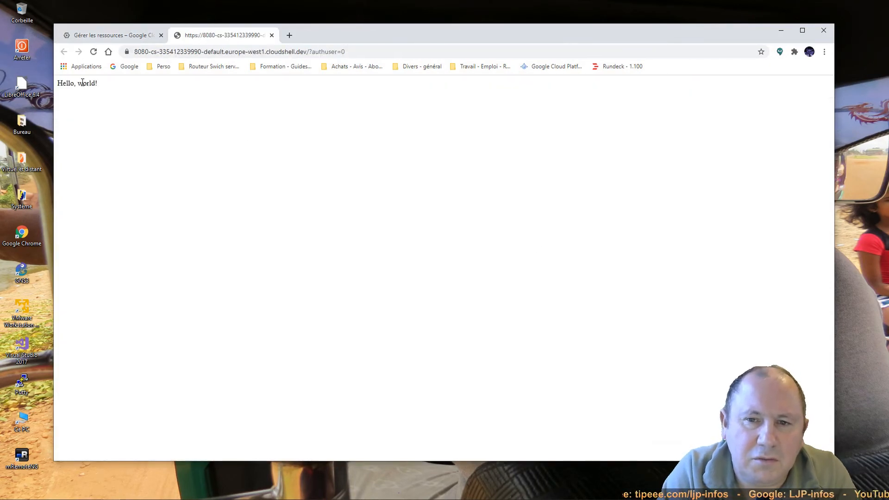
{"action": "left_click_drag", "start_coordinate": [98, 88], "coordinate": [57, 86]}
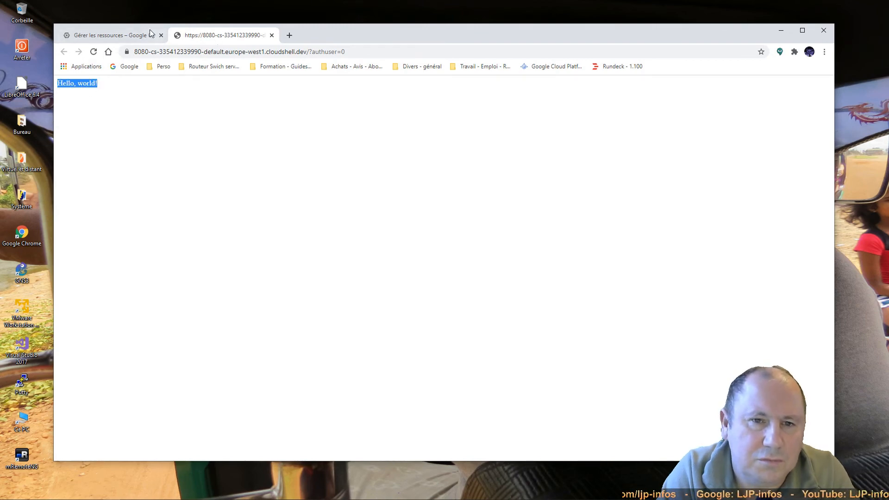
Return to the console, stop the running application, and list the project folder's files with ls
{"action": "left_click", "coordinate": [117, 37]}
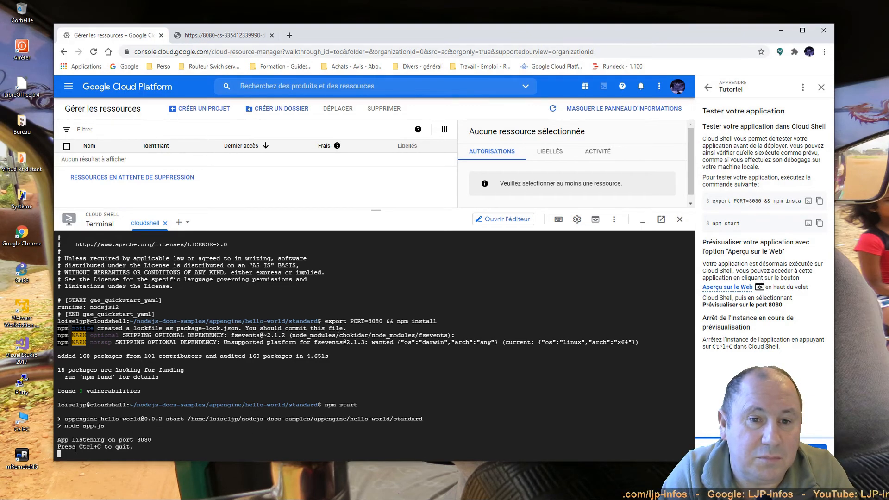
{"action": "left_click_drag", "start_coordinate": [79, 448], "coordinate": [101, 448]}
{"action": "left_click", "coordinate": [204, 451]}
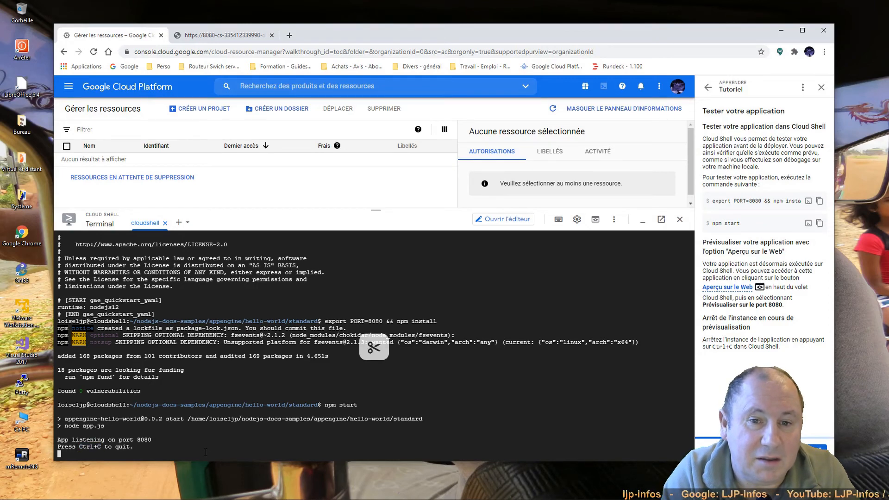
{"action": "key", "text": "ctrl+c"}
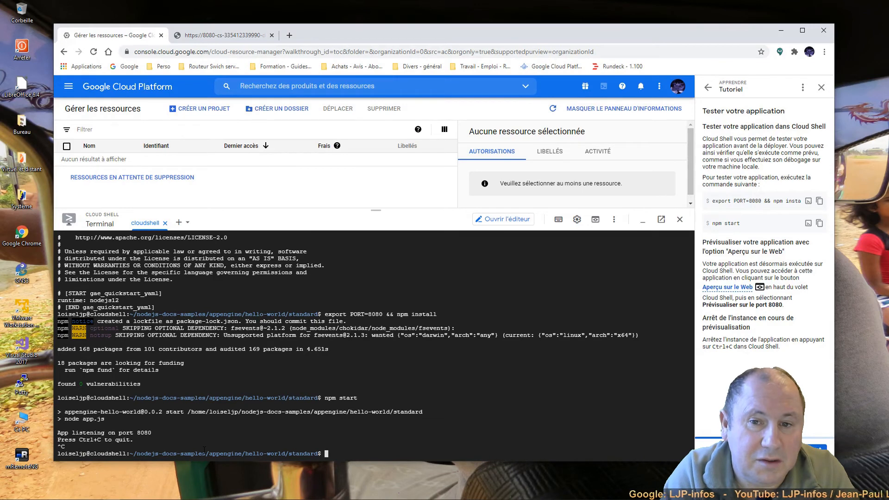
{"action": "type", "text": "ls"}
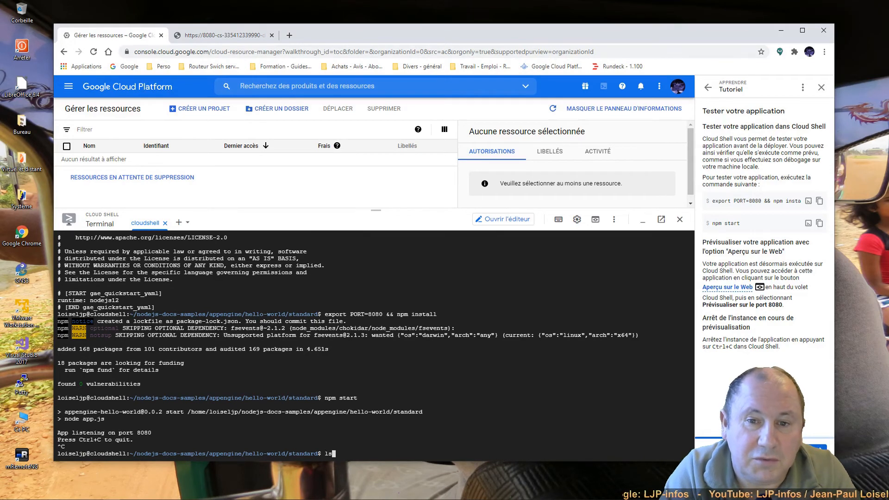
{"action": "key", "text": "Return"}
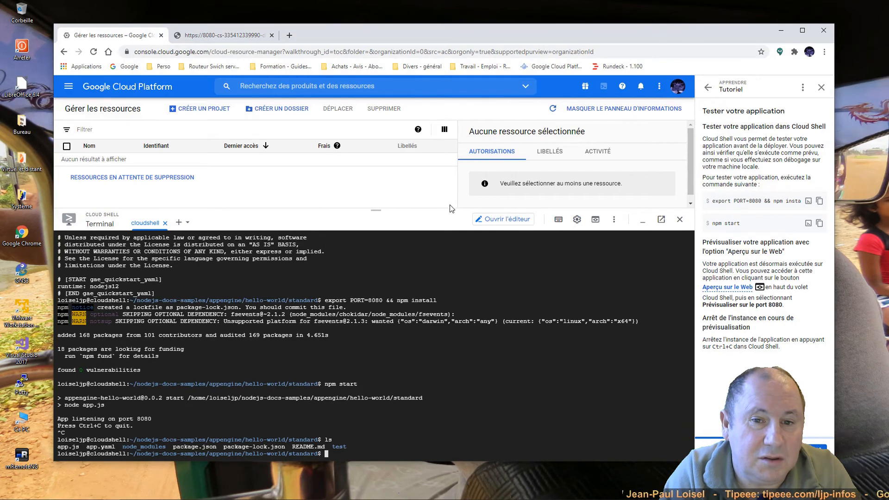
Open the Cloud Shell editor, browse the contents of the nodejs-docs-samples folder, and return to the terminal
{"action": "left_click", "coordinate": [494, 222]}
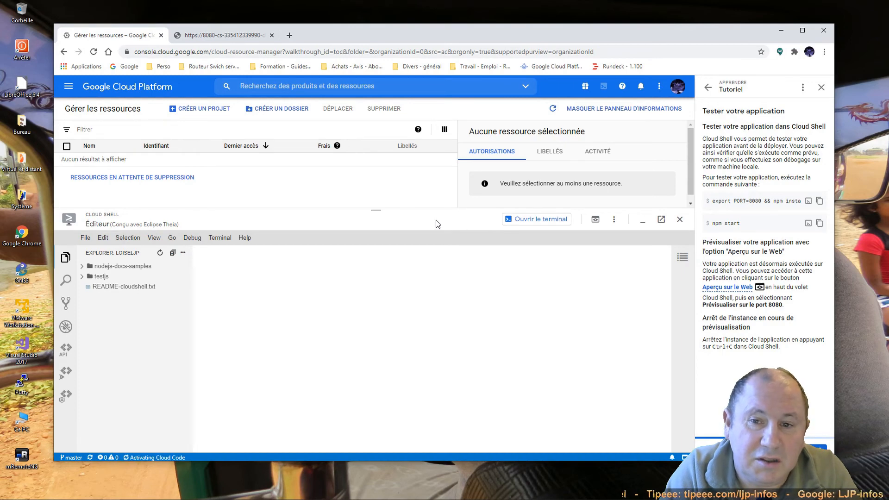
{"action": "left_click", "coordinate": [98, 268]}
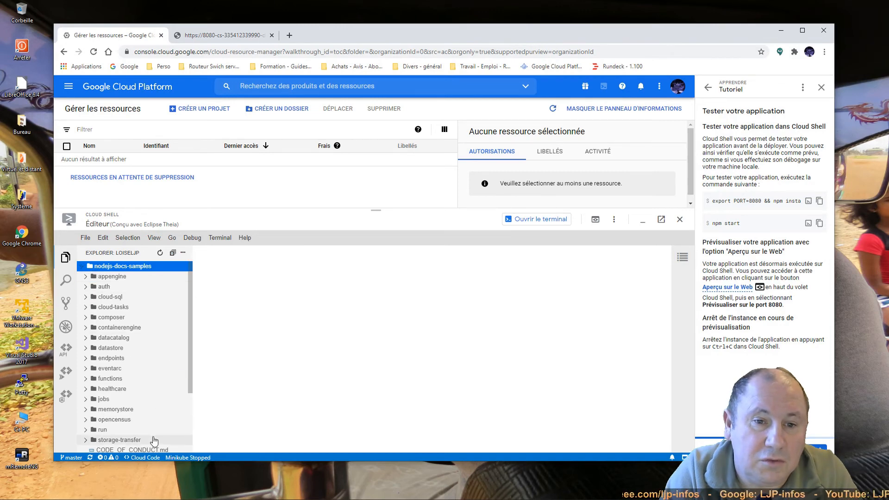
{"action": "scroll", "coordinate": [169, 401], "scroll_direction": "down", "scroll_amount": 3}
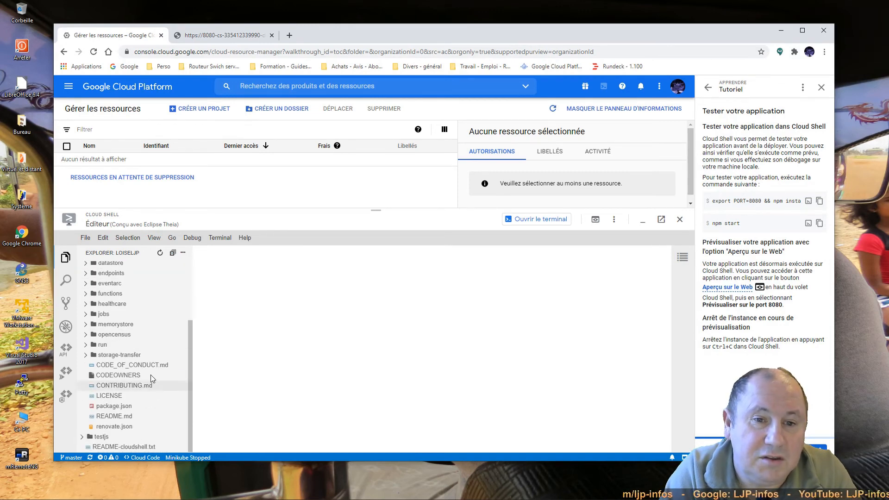
{"action": "scroll", "coordinate": [160, 287], "scroll_direction": "up", "scroll_amount": 3}
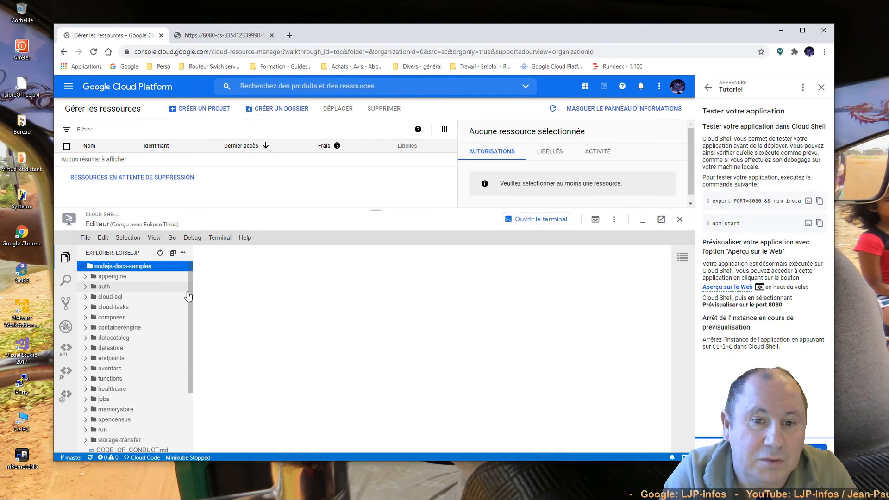
{"action": "left_click_drag", "start_coordinate": [190, 307], "coordinate": [187, 356]}
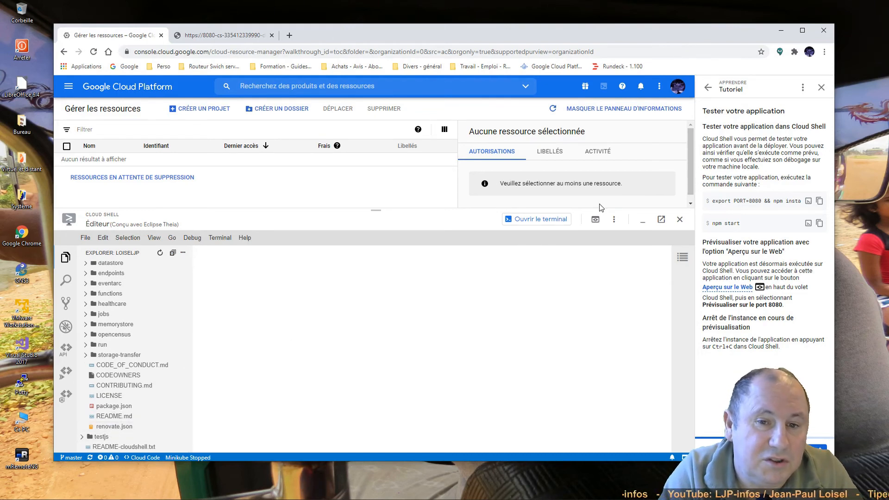
{"action": "left_click", "coordinate": [552, 220]}
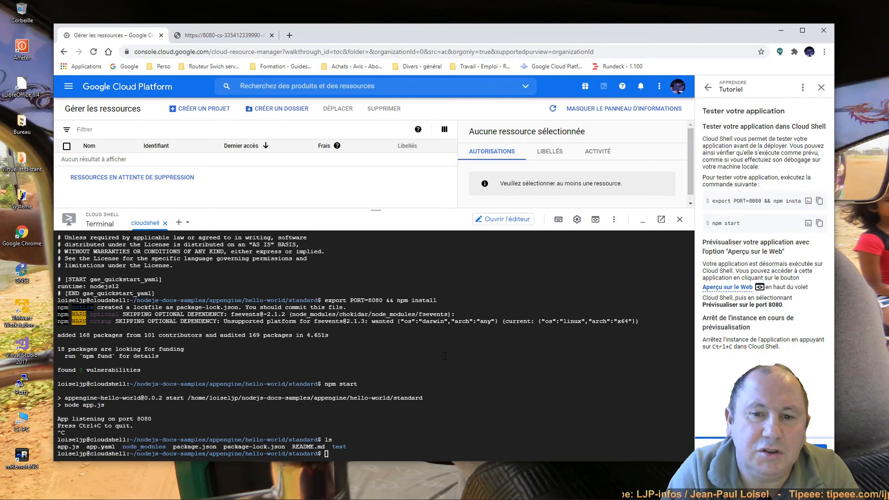
Open app.js in the vi editor from the terminal
{"action": "type", "text": "v"}
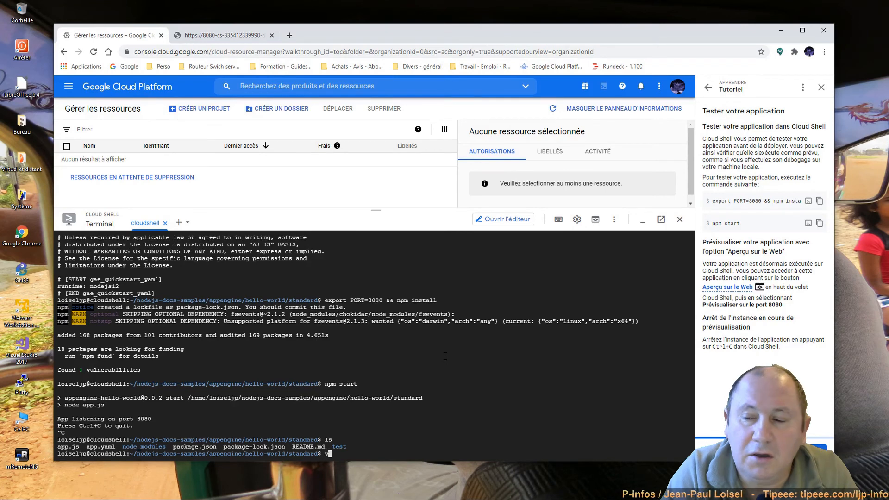
{"action": "type", "text": "i aap"}
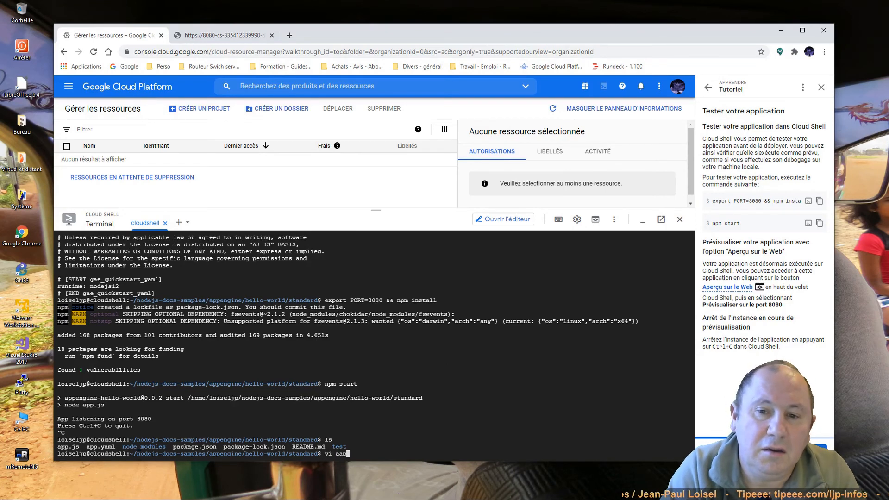
{"action": "key", "text": "BackSpace"}
{"action": "key", "text": "BackSpace"}
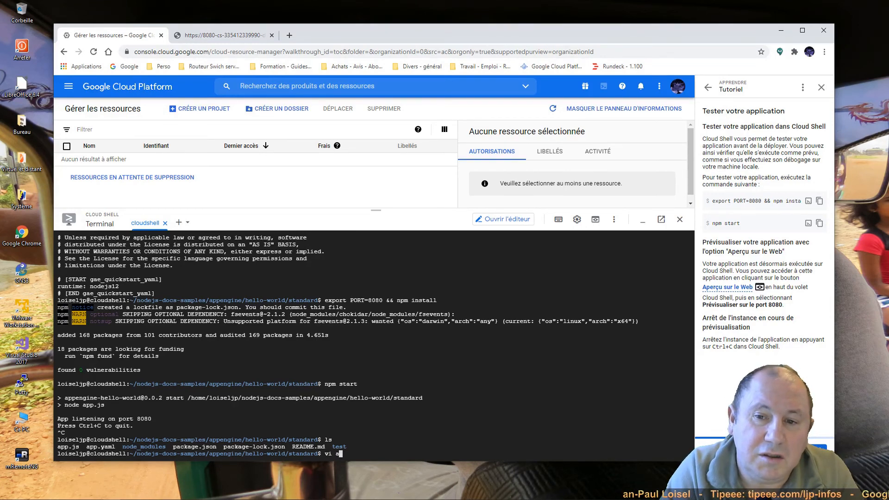
{"action": "type", "text": "pp."}
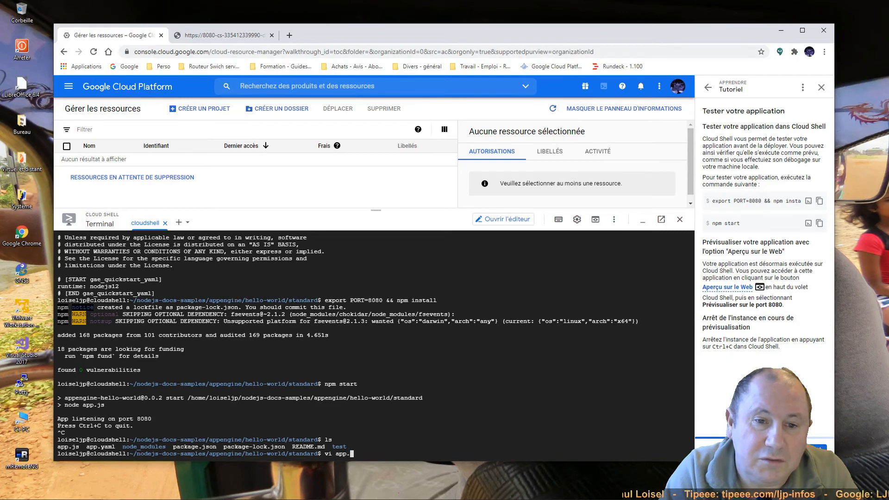
{"action": "type", "text": "js"}
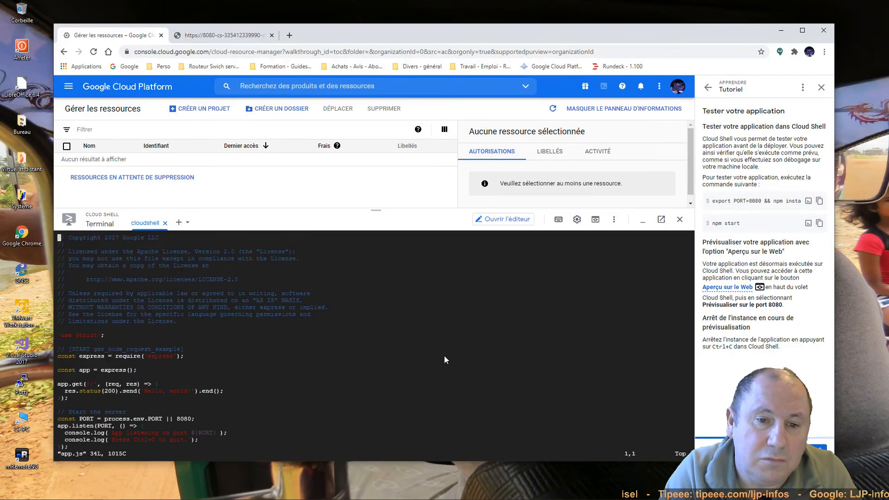
Delete the words Hello, world from the string in the res.status(200).send line of app.js, keeping the exclamation mark
{"action": "key", "text": "Down"}
{"action": "key", "text": "Down"}
{"action": "key", "text": "Down"}
{"action": "key", "text": "Down"}
{"action": "key", "text": "Down"}
{"action": "key", "text": "Down"}
{"action": "key", "text": "Down"}
{"action": "key", "text": "Down"}
{"action": "key", "text": "Down"}
{"action": "key", "text": "Down"}
{"action": "key", "text": "Down"}
{"action": "key", "text": "Down"}
{"action": "key", "text": "Down"}
{"action": "key", "text": "Down"}
{"action": "key", "text": "Down"}
{"action": "key", "text": "Down"}
{"action": "key", "text": "Down"}
{"action": "key", "text": "Down"}
{"action": "key", "text": "Down"}
{"action": "key", "text": "Down"}
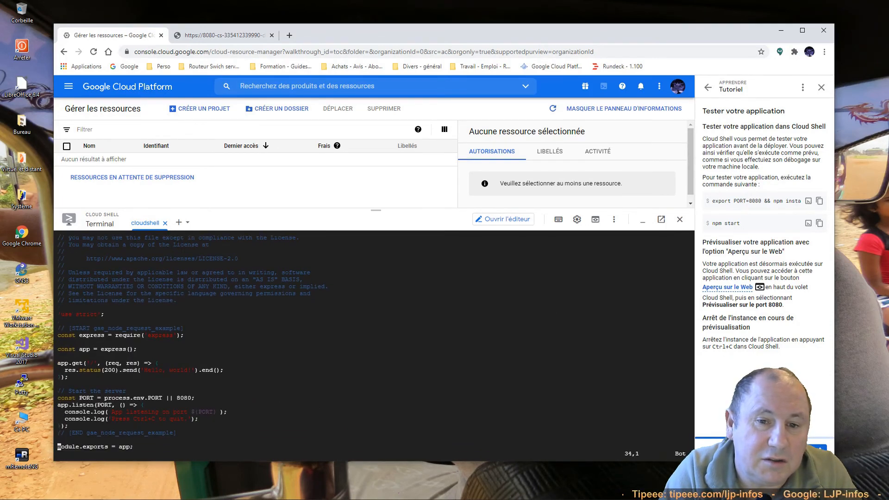
{"action": "key", "text": "Up"}
{"action": "key", "text": "Up"}
{"action": "key", "text": "Up"}
{"action": "key", "text": "Up"}
{"action": "key", "text": "Up"}
{"action": "key", "text": "Up"}
{"action": "key", "text": "Up"}
{"action": "key", "text": "Up"}
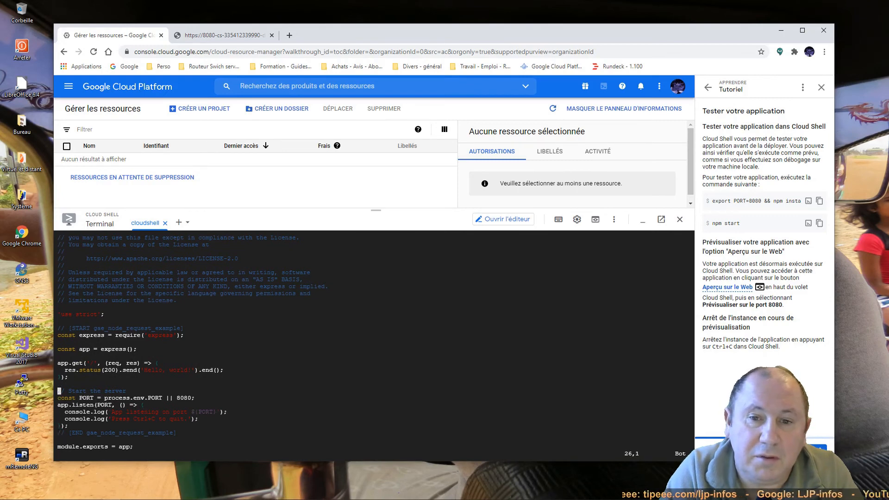
{"action": "key", "text": "Up"}
{"action": "key", "text": "Up"}
{"action": "key", "text": "Up"}
{"action": "key", "text": "Up"}
{"action": "key", "text": "Down"}
{"action": "key", "text": "End"}
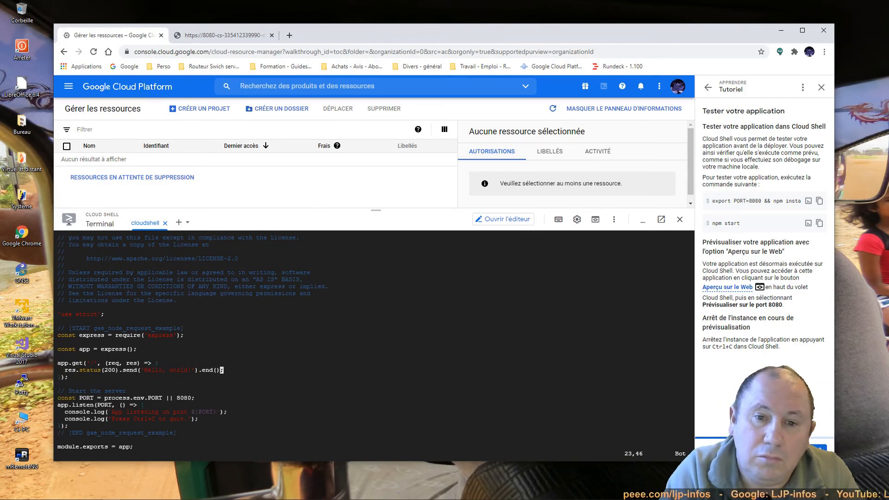
{"action": "key", "text": "Left"}
{"action": "key", "text": "Left"}
{"action": "key", "text": "Left"}
{"action": "key", "text": "Left"}
{"action": "key", "text": "Left"}
{"action": "key", "text": "Left"}
{"action": "key", "text": "Left"}
{"action": "key", "text": "Left"}
{"action": "key", "text": "Left"}
{"action": "key", "text": "Left"}
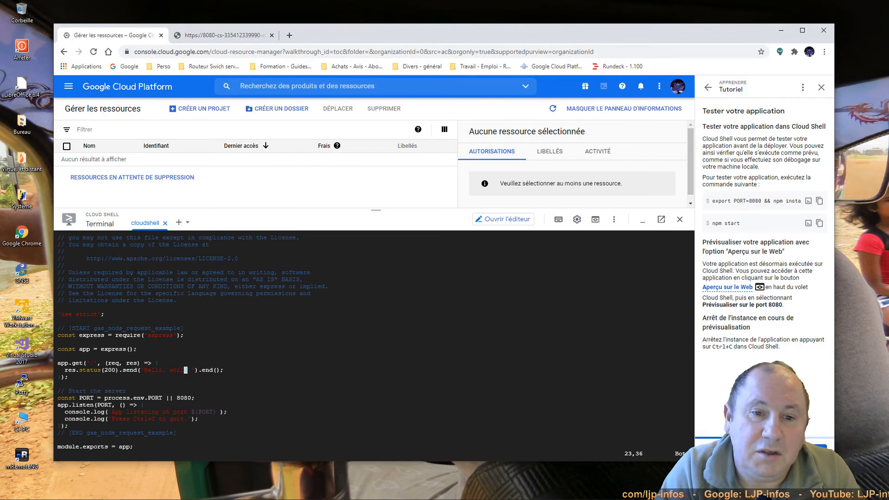
{"action": "key", "text": "Right"}
{"action": "key", "text": "Left"}
{"action": "key", "text": "Left"}
{"action": "key", "text": "Left"}
{"action": "key", "text": "Left"}
{"action": "key", "text": "Left"}
{"action": "key", "text": "Left"}
{"action": "key", "text": "Left"}
{"action": "key", "text": "Left"}
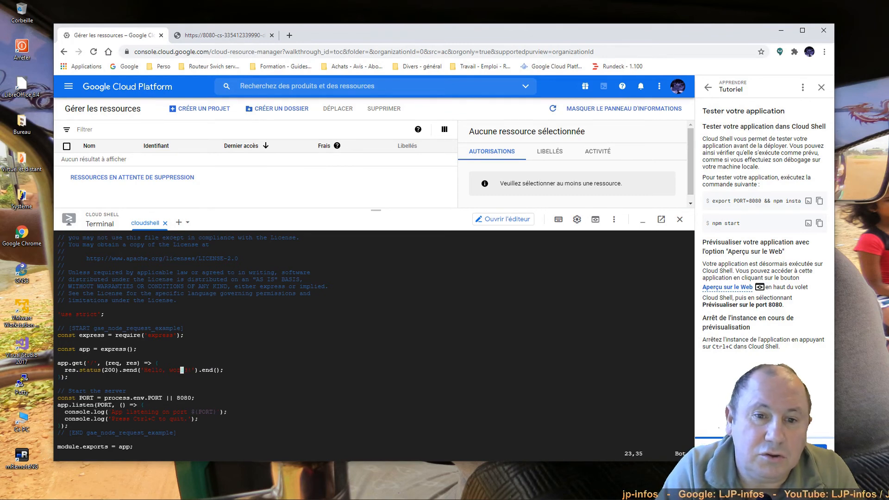
{"action": "key", "text": "Left"}
{"action": "key", "text": "Left"}
{"action": "key", "text": "Left"}
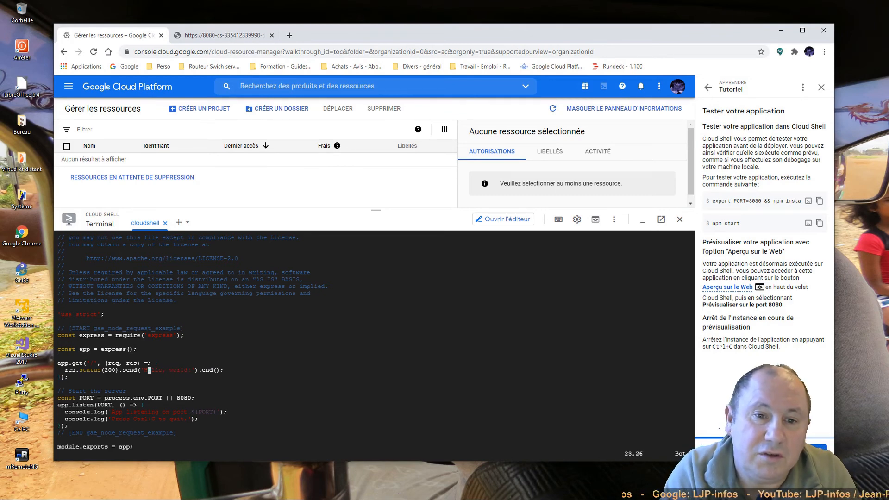
{"action": "key", "text": "Left"}
{"action": "key", "text": "Delete"}
{"action": "key", "text": "Delete"}
{"action": "key", "text": "Delete"}
{"action": "key", "text": "Delete"}
{"action": "key", "text": "Delete"}
{"action": "key", "text": "Delete"}
{"action": "key", "text": "Delete"}
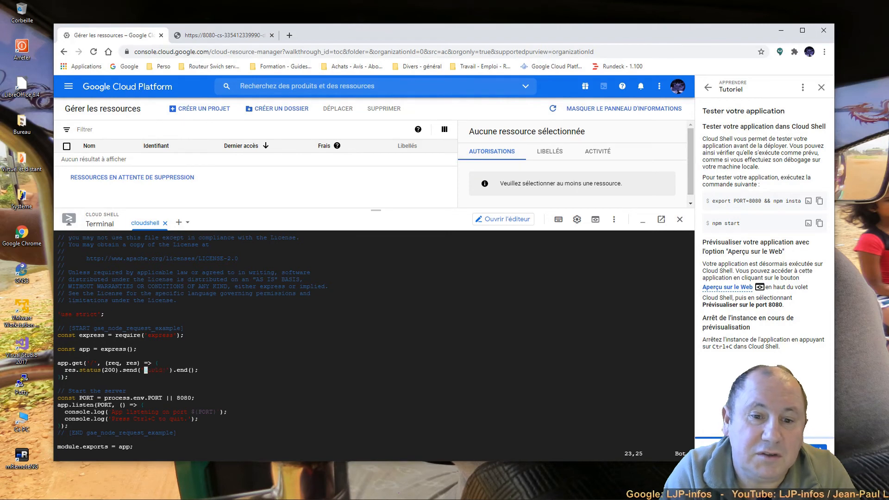
{"action": "key", "text": "Delete"}
{"action": "key", "text": "Delete"}
{"action": "key", "text": "Delete"}
{"action": "key", "text": "Delete"}
{"action": "key", "text": "Delete"}
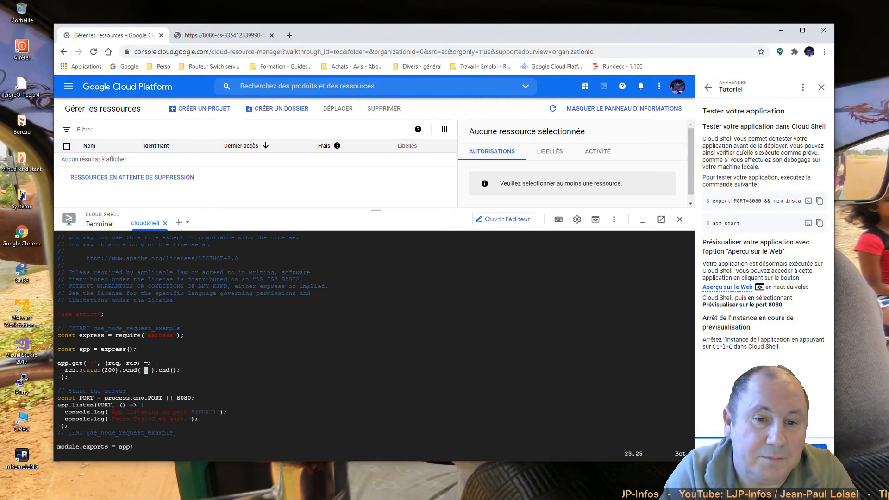
Insert the French greeting so the send string reads 'Bonjour tout le monde !', and move to the end of the line
{"action": "type", "text": "iBonjou"}
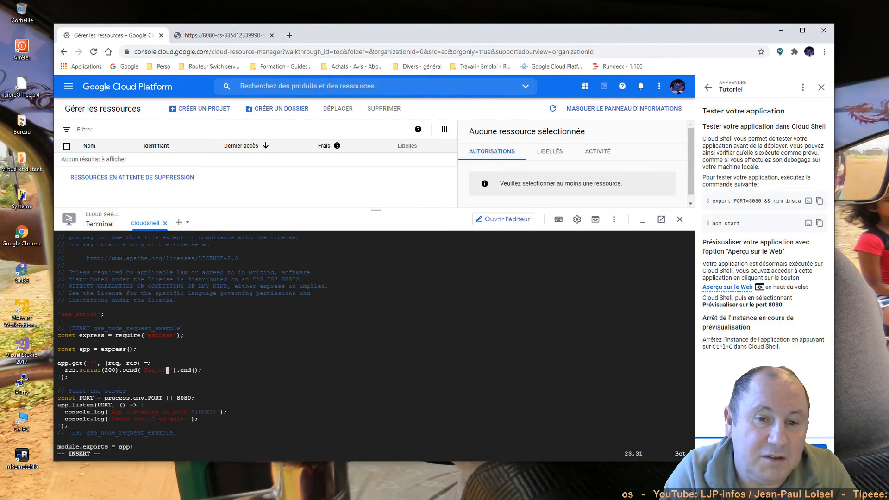
{"action": "type", "text": "r tout le m"}
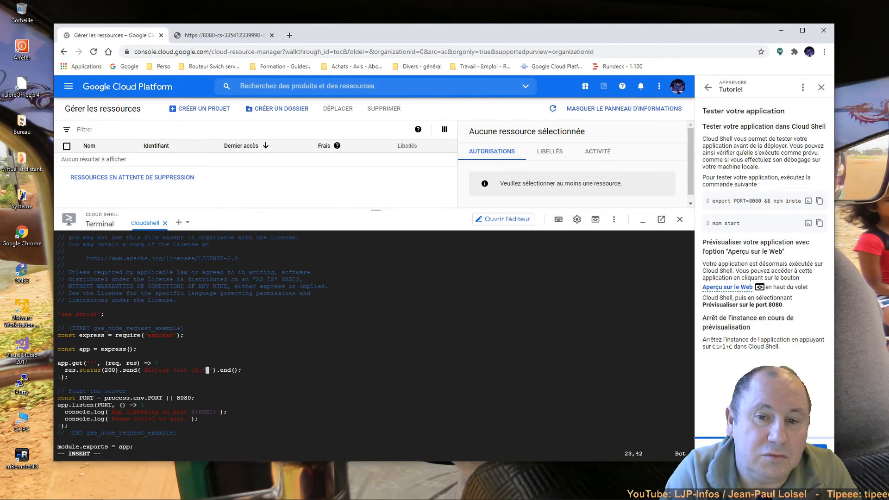
{"action": "type", "text": "onde"}
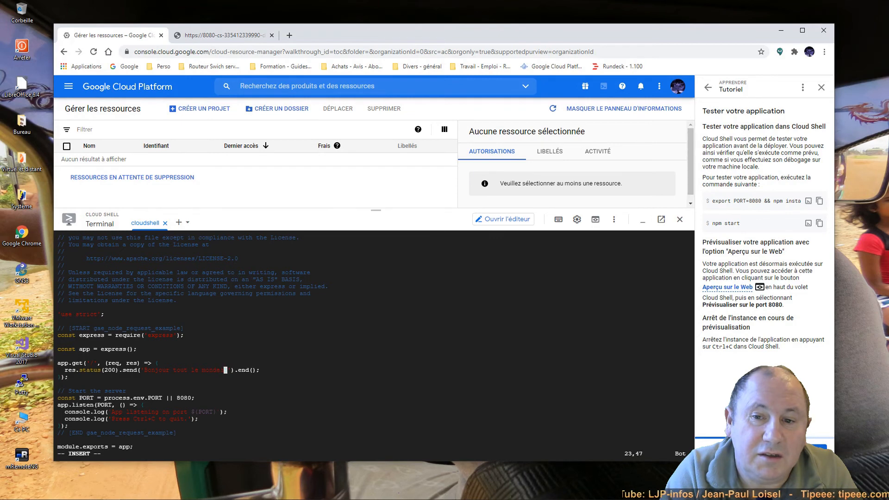
{"action": "type", "text": " !"}
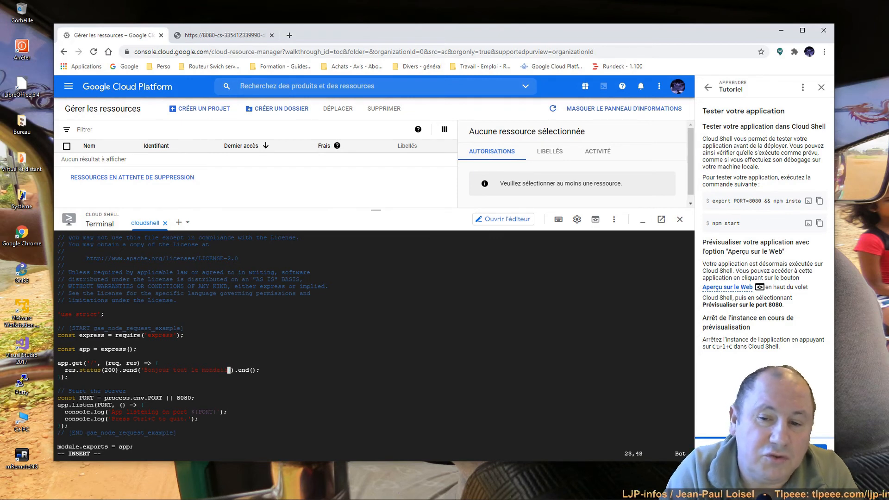
{"action": "type", "text": "'"}
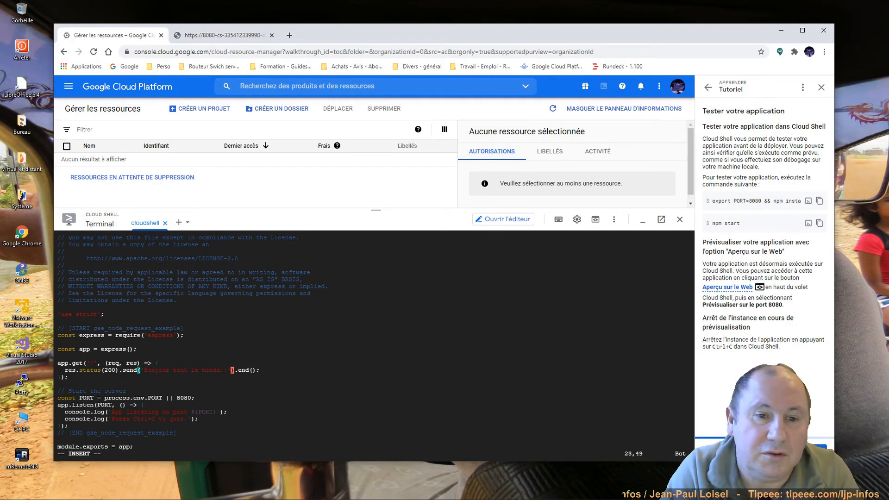
{"action": "key", "text": "Right"}
{"action": "key", "text": "Right"}
{"action": "key", "text": "Right"}
{"action": "key", "text": "Right"}
{"action": "key", "text": "Right"}
{"action": "key", "text": "Right"}
{"action": "key", "text": "Right"}
{"action": "key", "text": "Right"}
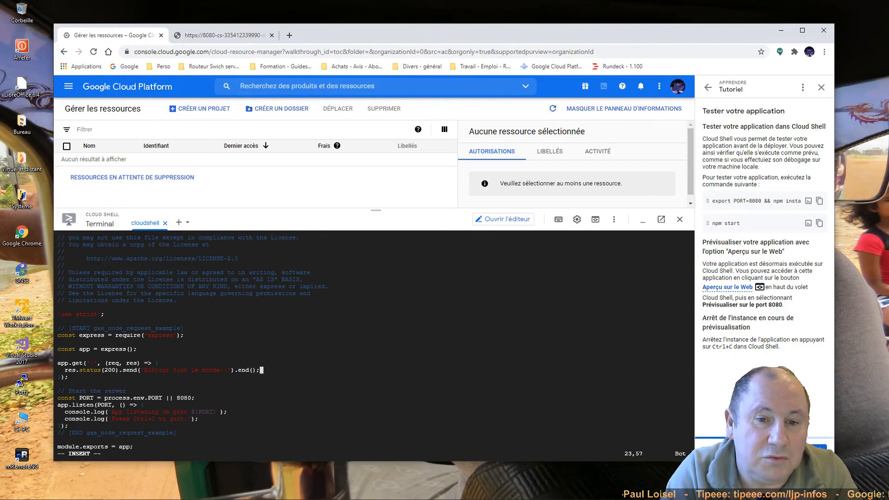
Remove the surplus character before the closing quote in app.js so the send string reads 'Bonjour tout le monde!'
{"action": "key", "text": "Left"}
{"action": "key", "text": "Left"}
{"action": "key", "text": "Left"}
{"action": "key", "text": "Left"}
{"action": "key", "text": "Left"}
{"action": "key", "text": "Left"}
{"action": "key", "text": "Left"}
{"action": "key", "text": "Left"}
{"action": "key", "text": "Left"}
{"action": "key", "text": "Left"}
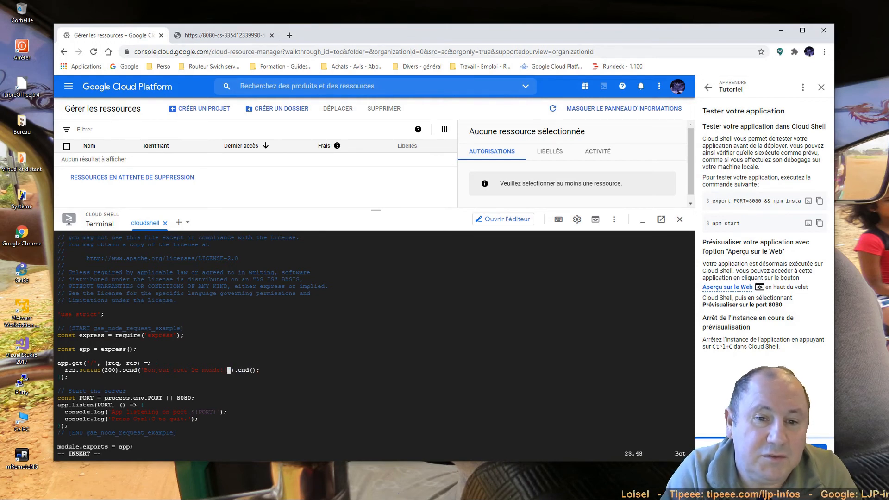
{"action": "key", "text": "Delete"}
{"action": "key", "text": "Right"}
{"action": "key", "text": "Right"}
{"action": "key", "text": "Right"}
{"action": "key", "text": "Right"}
{"action": "key", "text": "Right"}
{"action": "key", "text": "Right"}
{"action": "key", "text": "Right"}
{"action": "key", "text": "Right"}
{"action": "key", "text": "Right"}
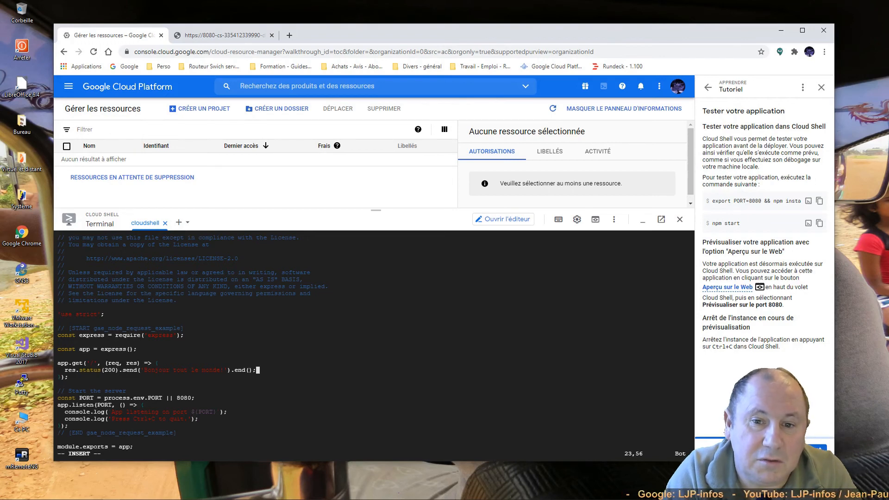
Save the edited app.js and quit vi with the wq! command
{"action": "key", "text": "Escape"}
{"action": "type", "text": ":"}
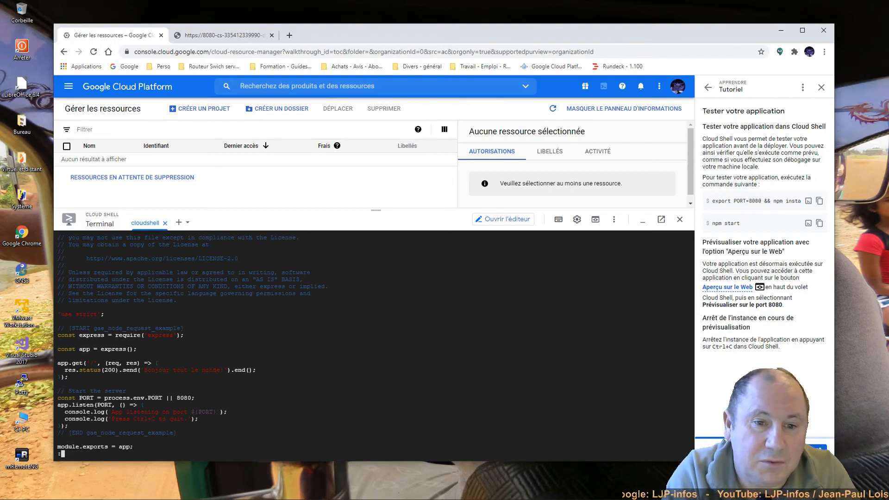
{"action": "type", "text": "wq!"}
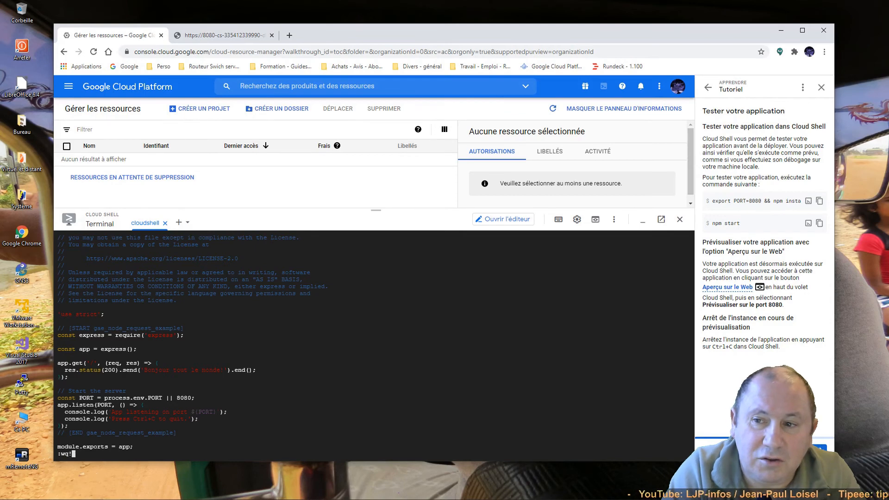
{"action": "key", "text": "Return"}
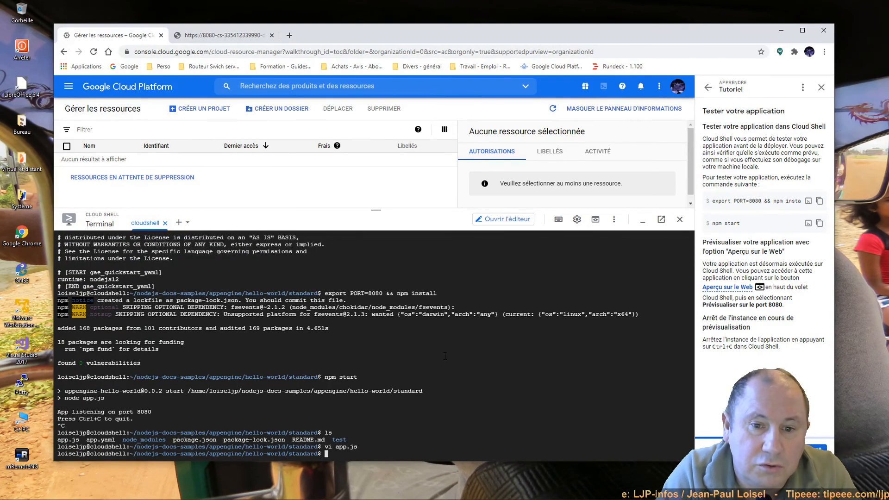
Start the application again in the terminal with npm start
{"action": "key", "text": "Up"}
{"action": "key", "text": "Up"}
{"action": "key", "text": "Up"}
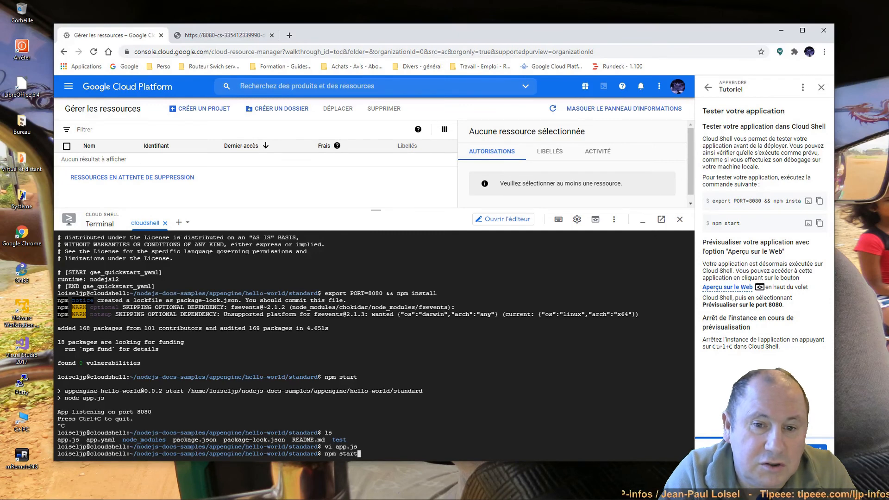
{"action": "key", "text": "Return"}
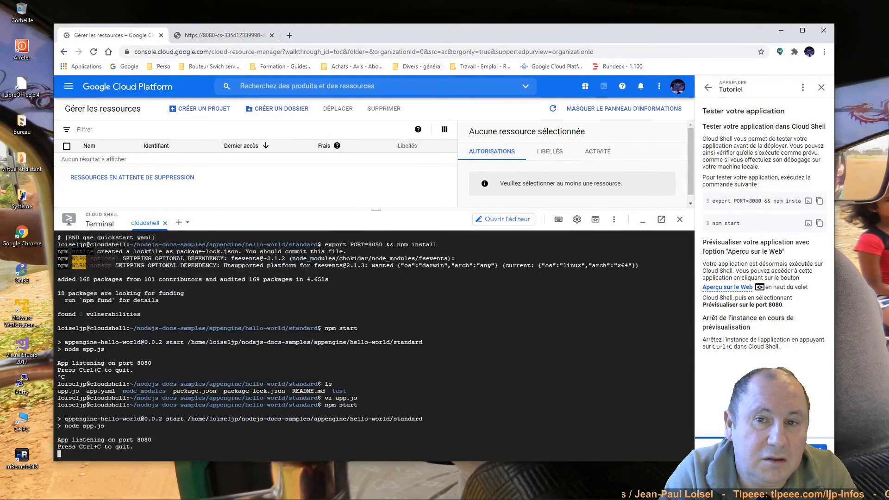
Preview the modified application on port 8080, check its greeting, and close the preview pages to return to the console
{"action": "left_click", "coordinate": [595, 219]}
{"action": "left_click", "coordinate": [576, 238]}
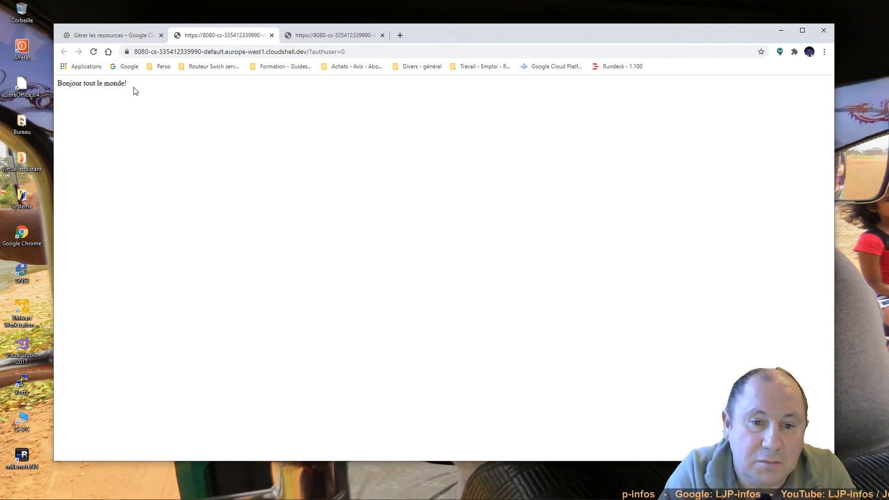
{"action": "left_click", "coordinate": [272, 36]}
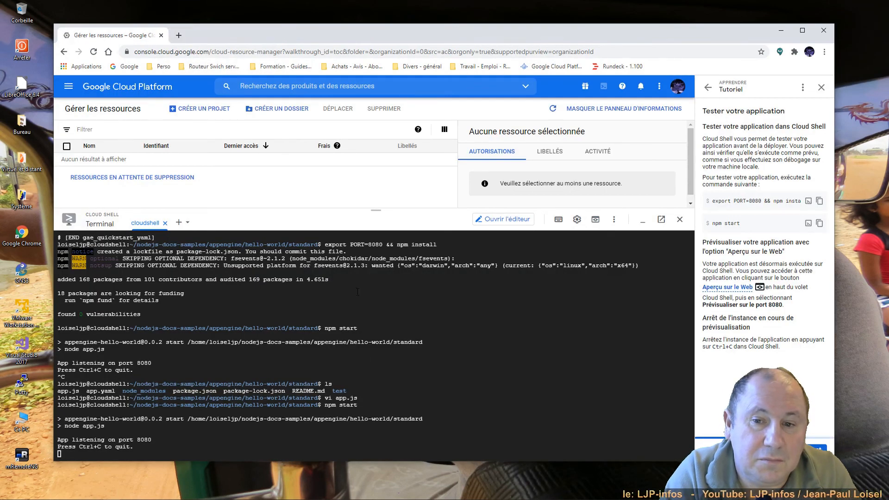
Stop the running Node.js application and end the Cloud Shell session with exit
{"action": "key", "text": "ctrl+c"}
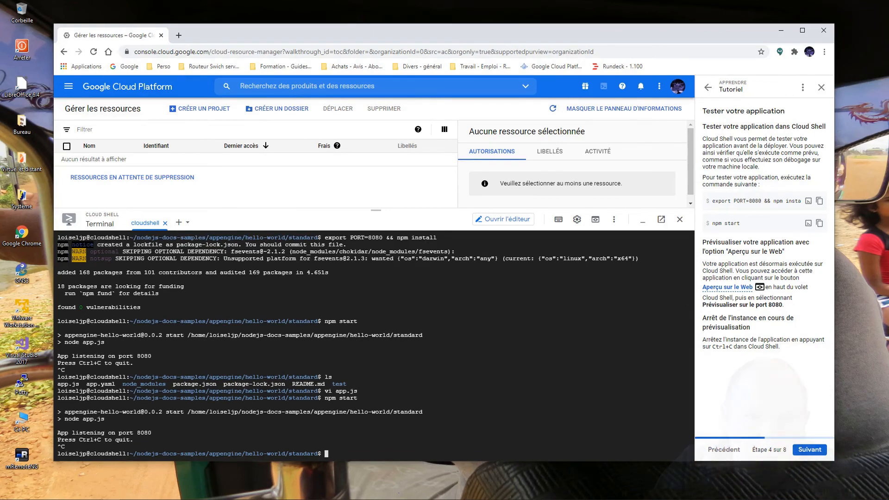
{"action": "type", "text": "ex"}
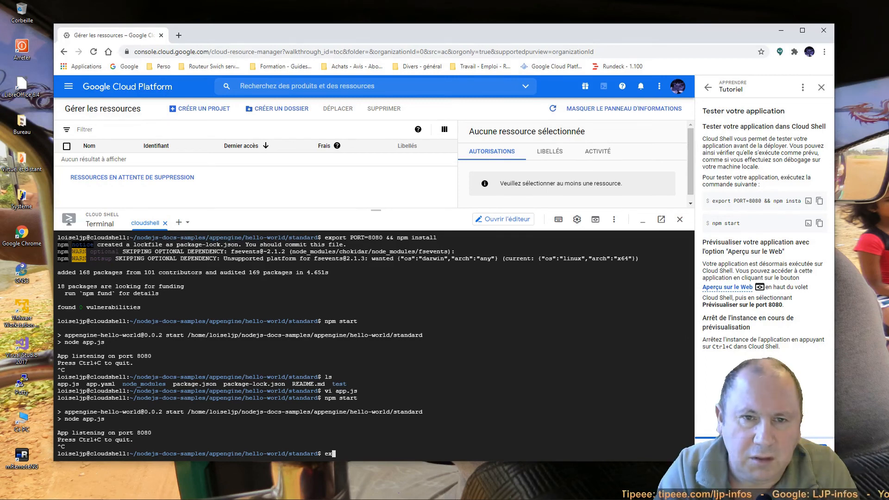
{"action": "type", "text": "it"}
{"action": "key", "text": "Return"}
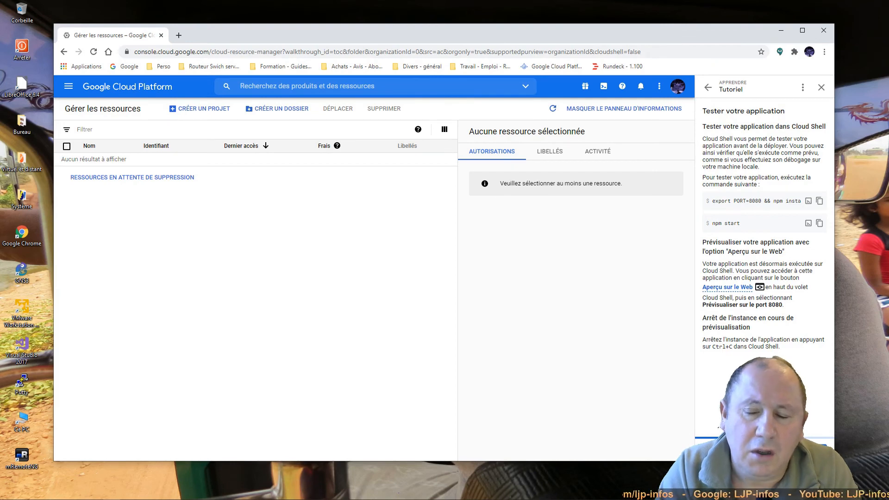
Advance the tutorial past 'Déployer sur App Engine' to the 'Afficher l'état de votre application' page
{"action": "left_click", "coordinate": [719, 427]}
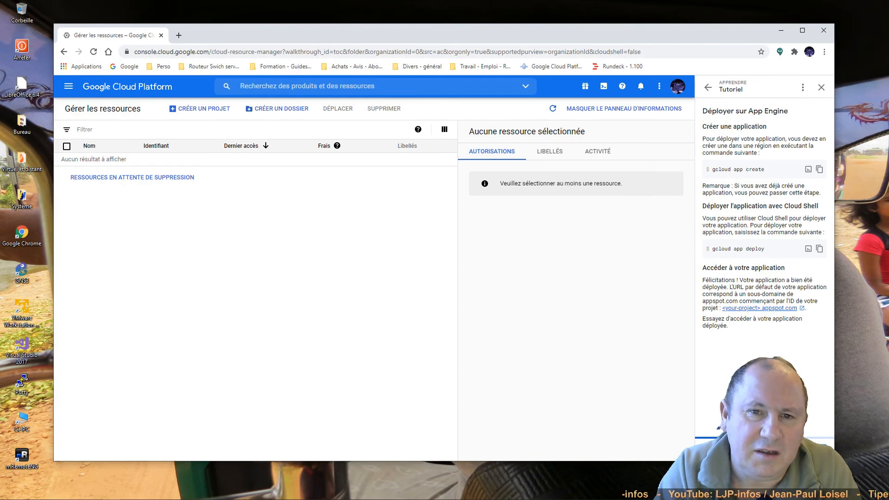
{"action": "left_click", "coordinate": [810, 451]}
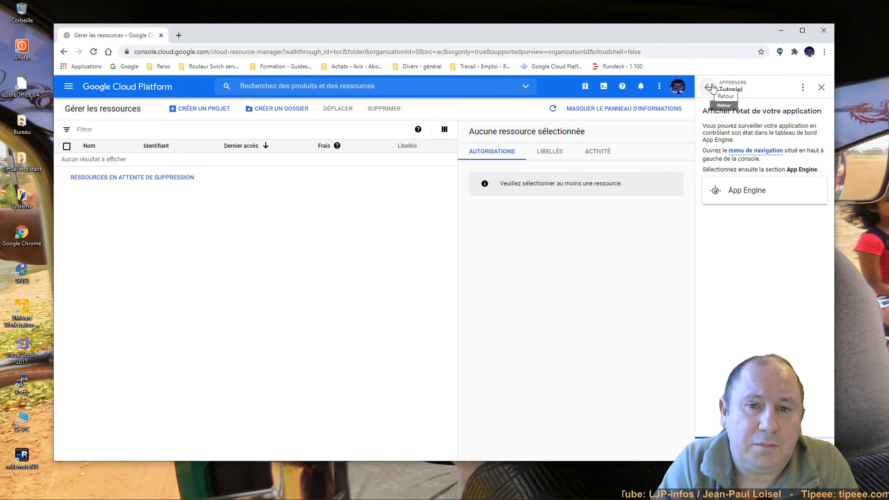
Quit the App Engine tutorial, confirming the exit, and close the browser window
{"action": "left_click", "coordinate": [821, 88]}
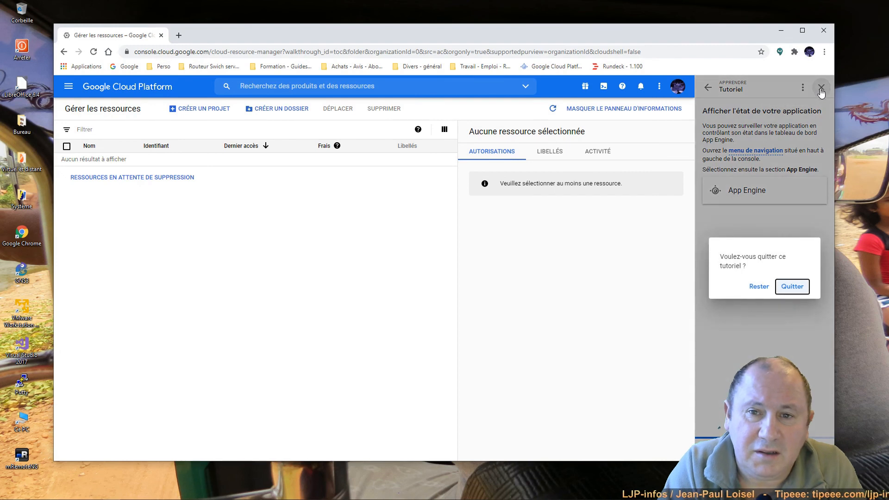
{"action": "left_click", "coordinate": [792, 286]}
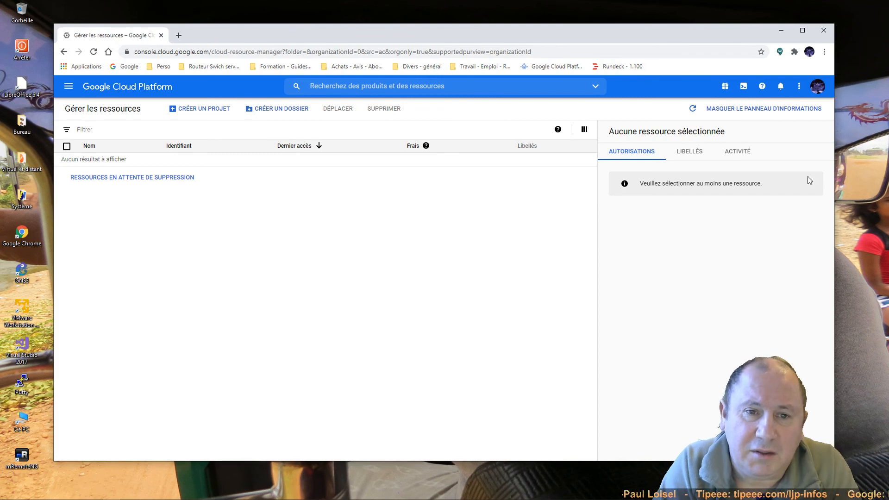
{"action": "left_click", "coordinate": [823, 32]}
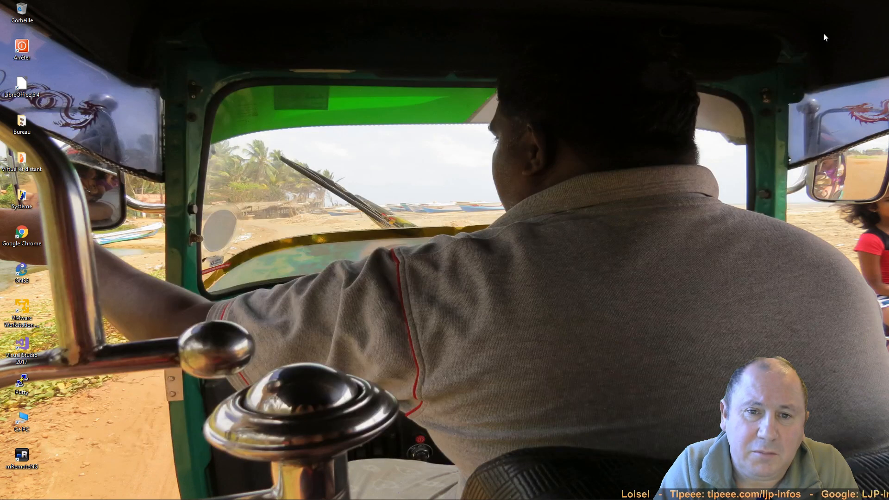